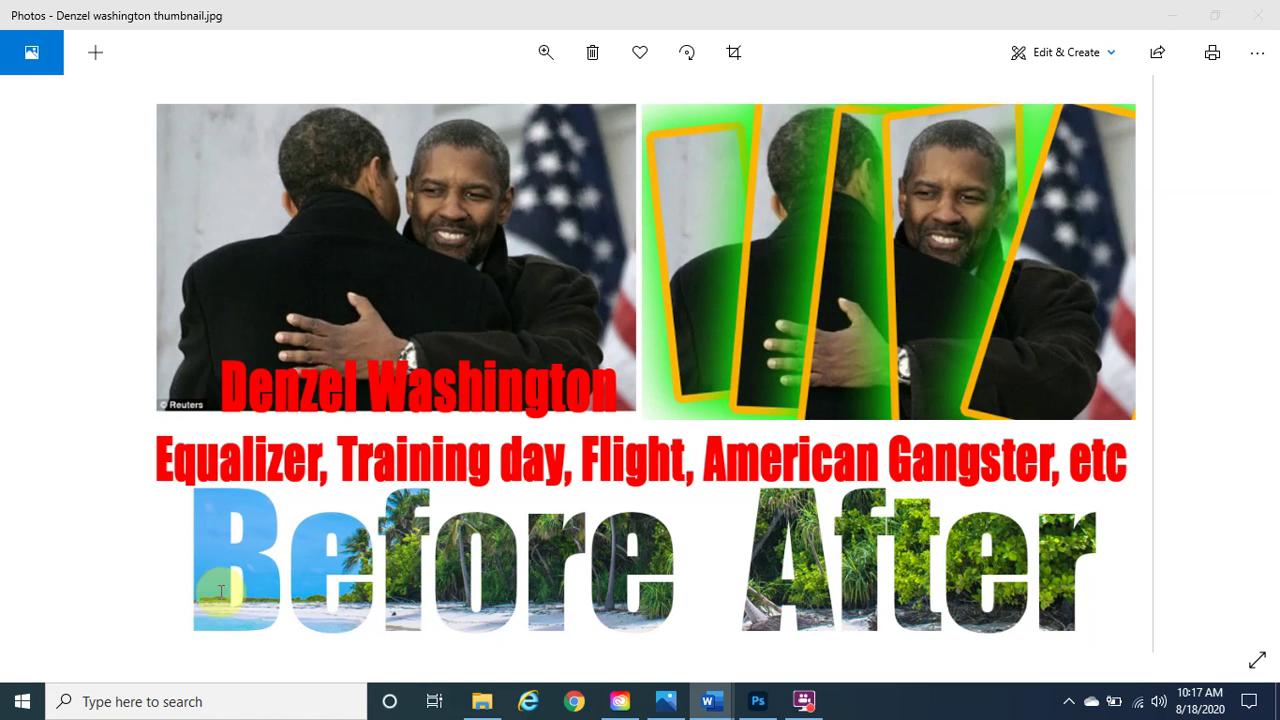
Bring up the 'Subscribe, like, and share' Word document and scroll to the Obama–Denzel Washington photo credit under Licenses and attributions.
mouse_move(700, 705)
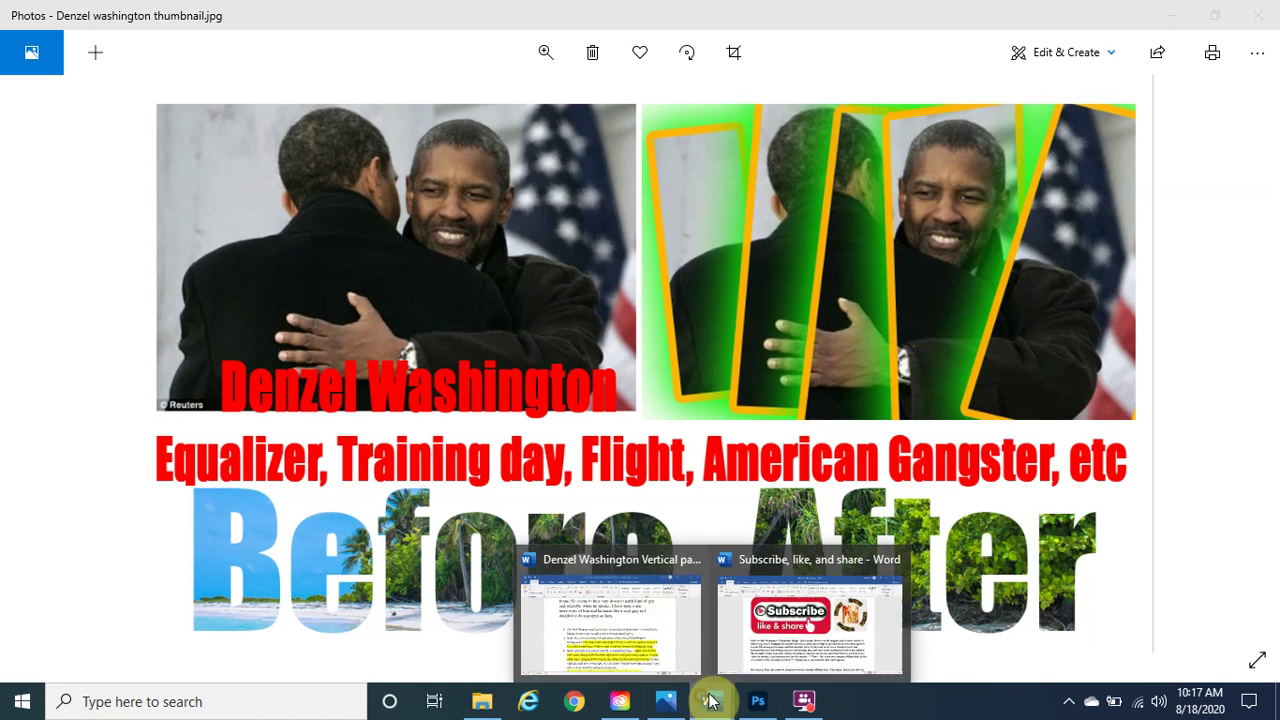
click(808, 632)
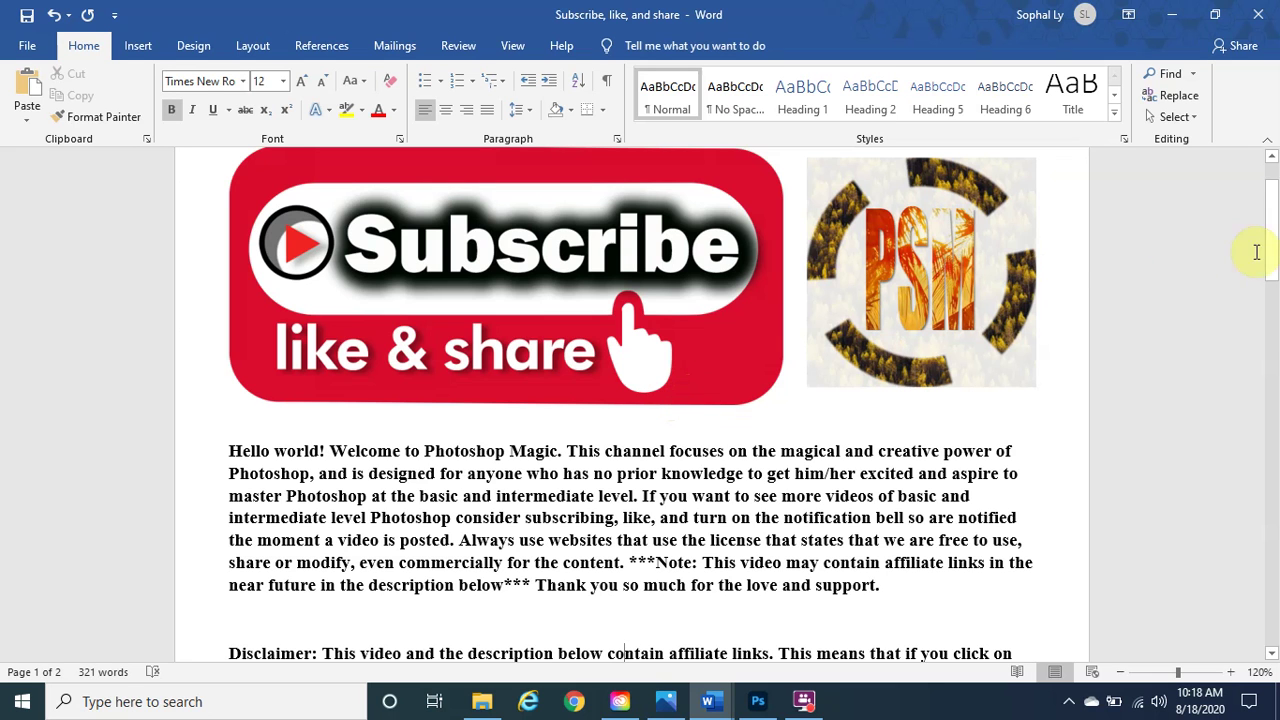
drag(1270, 252, 1272, 386)
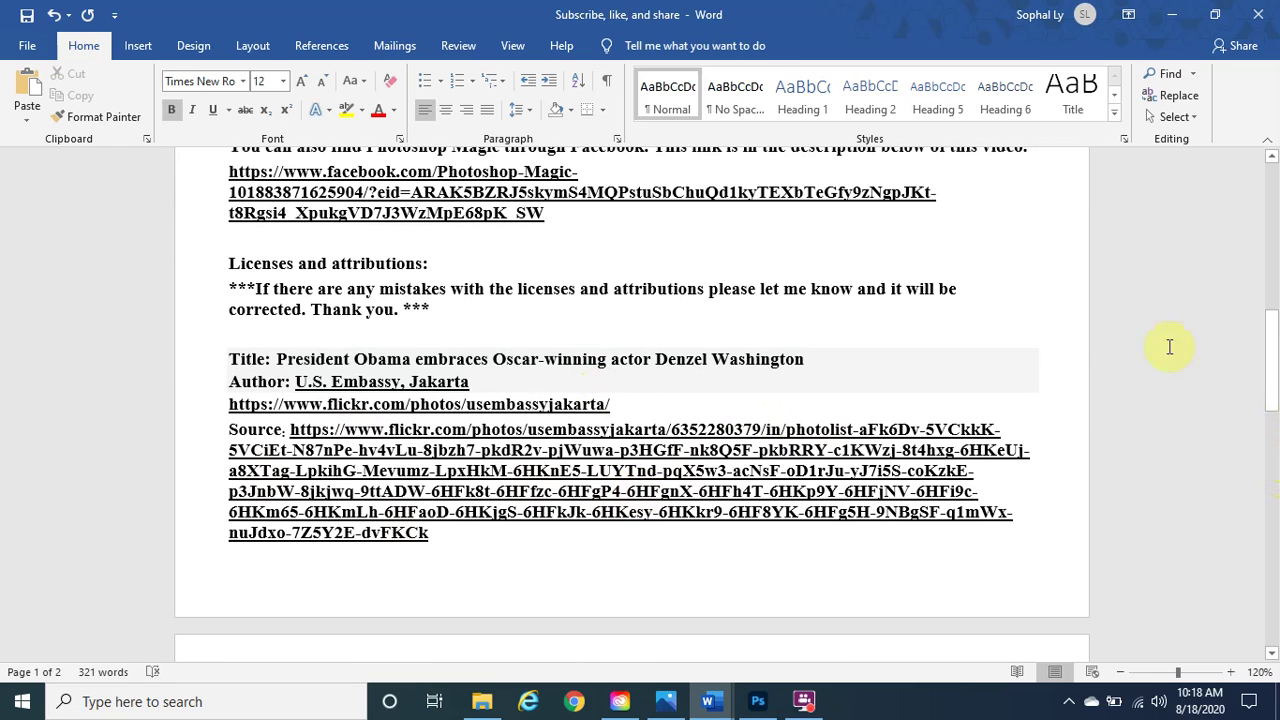
drag(1271, 342, 1272, 343)
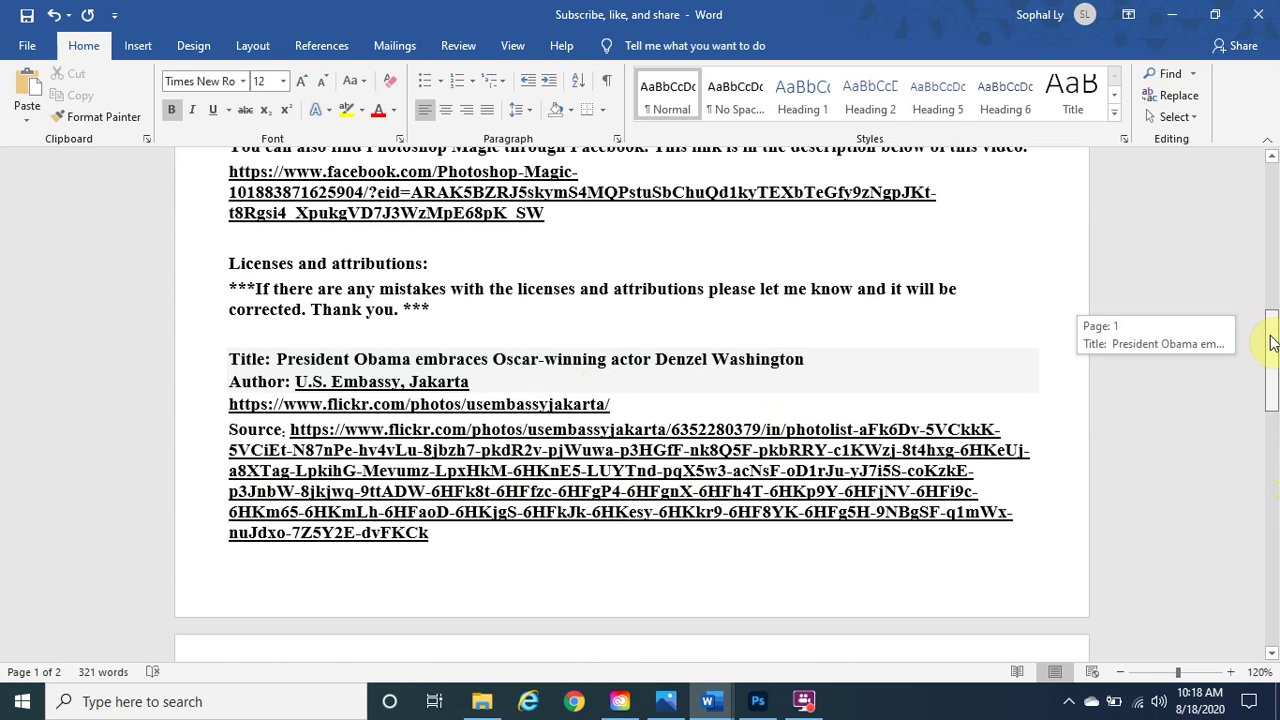
drag(1272, 343, 1272, 343)
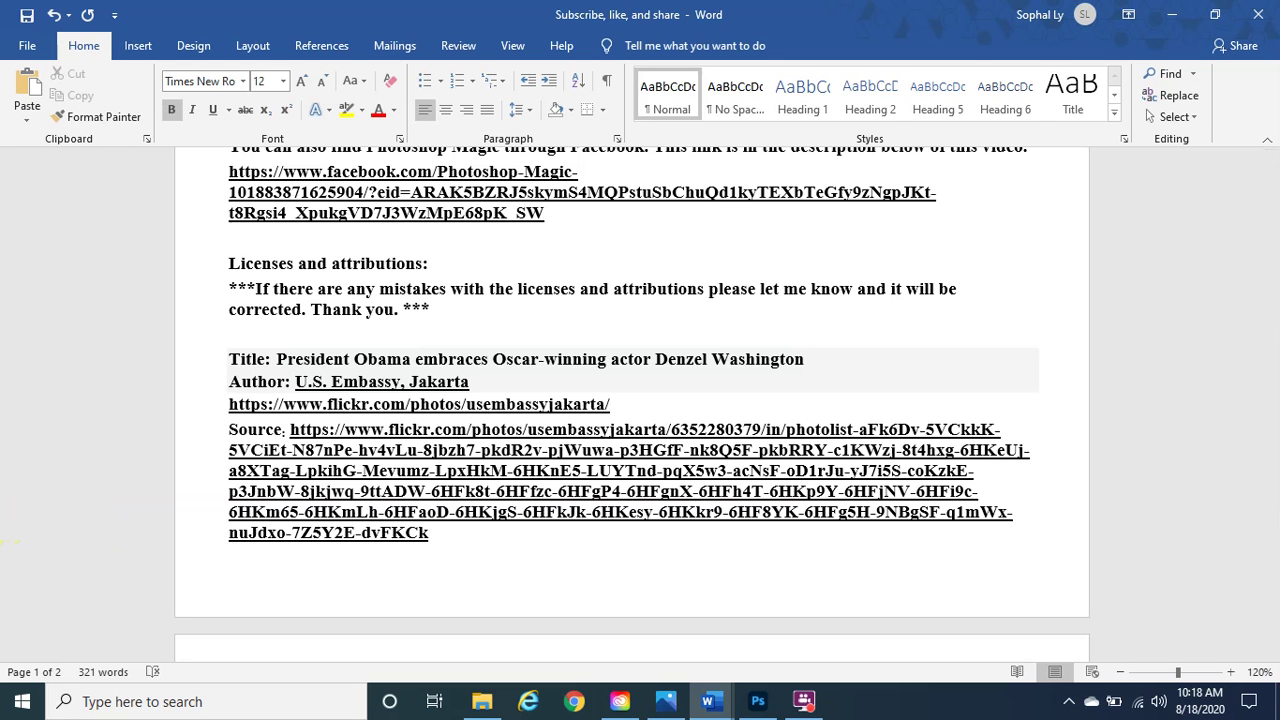
Open Denzel Washington.jpg from Videos > Need to upload to Youtube > Famous people > 9 Denzel Washington > Main content.
click(755, 701)
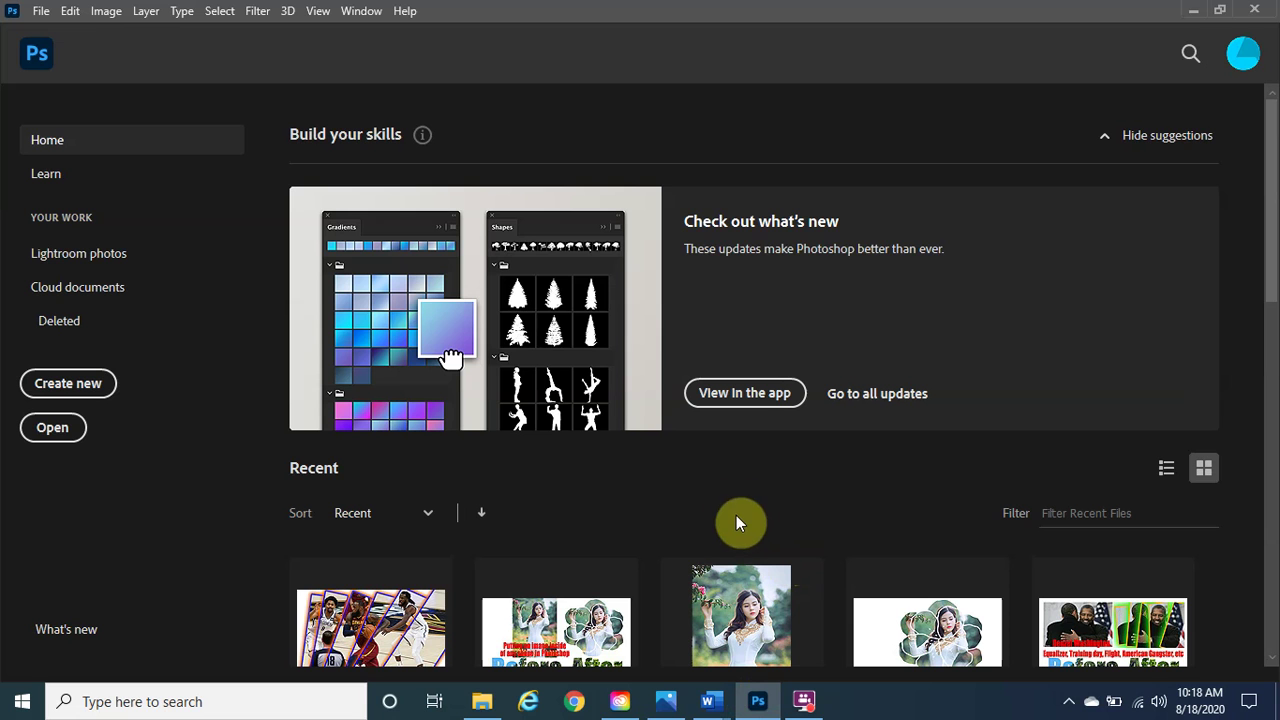
click(41, 11)
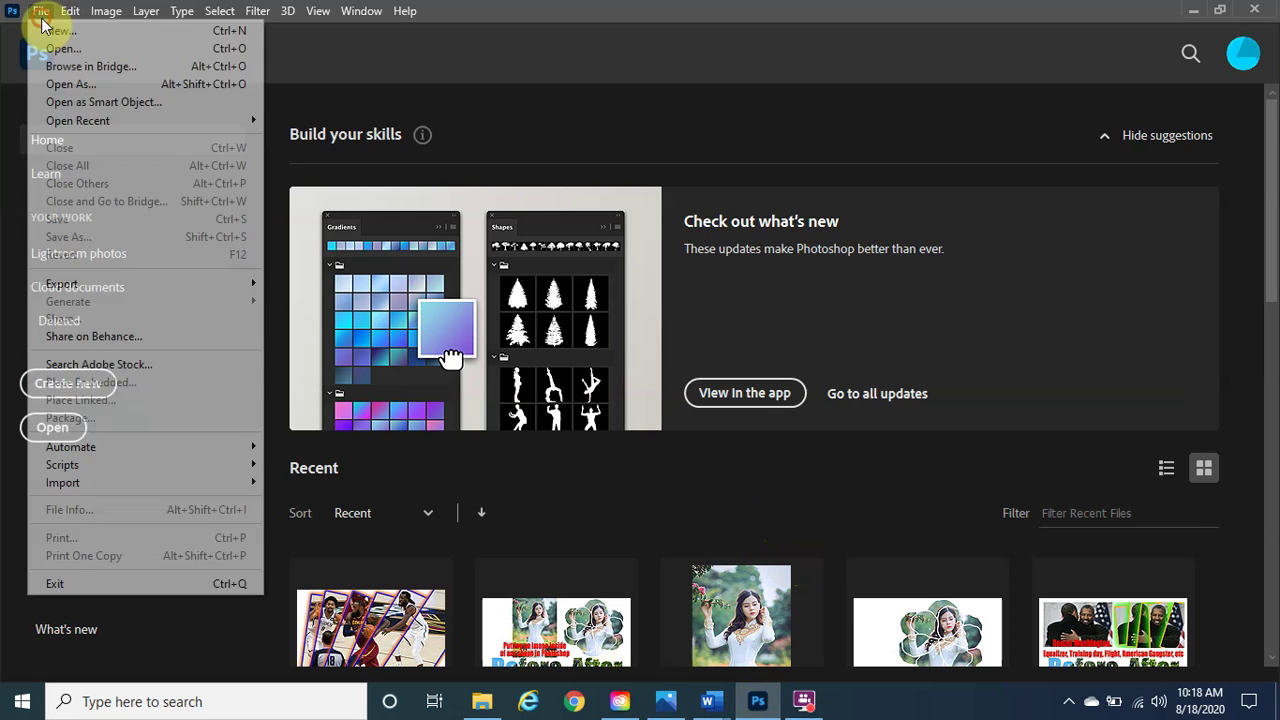
click(63, 50)
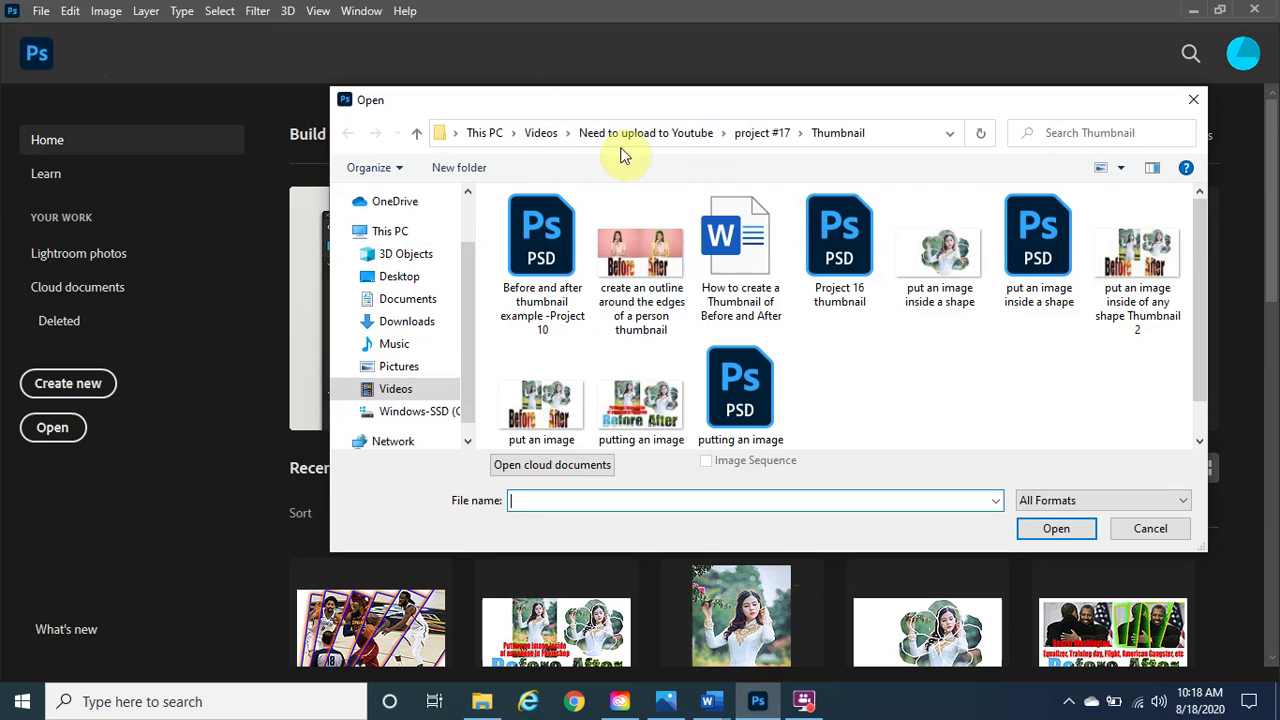
click(541, 133)
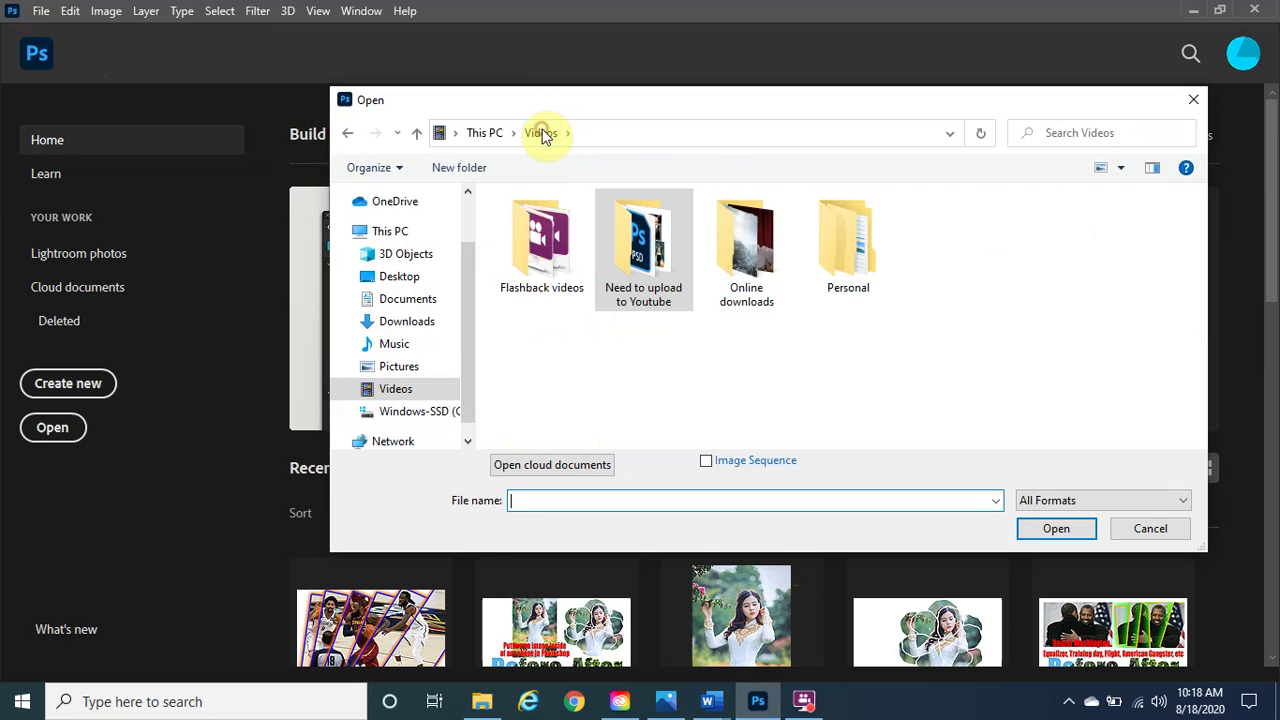
double_click(655, 291)
double_click(523, 225)
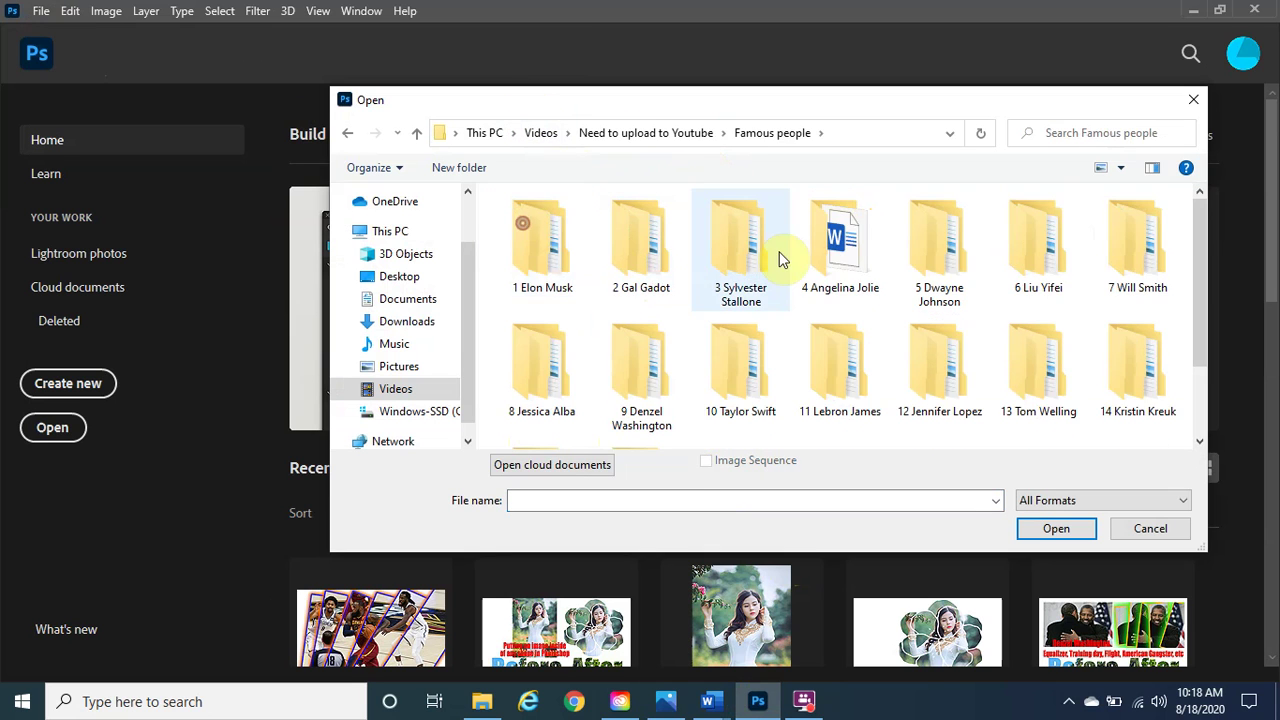
scroll(818, 298, down, 1)
click(646, 282)
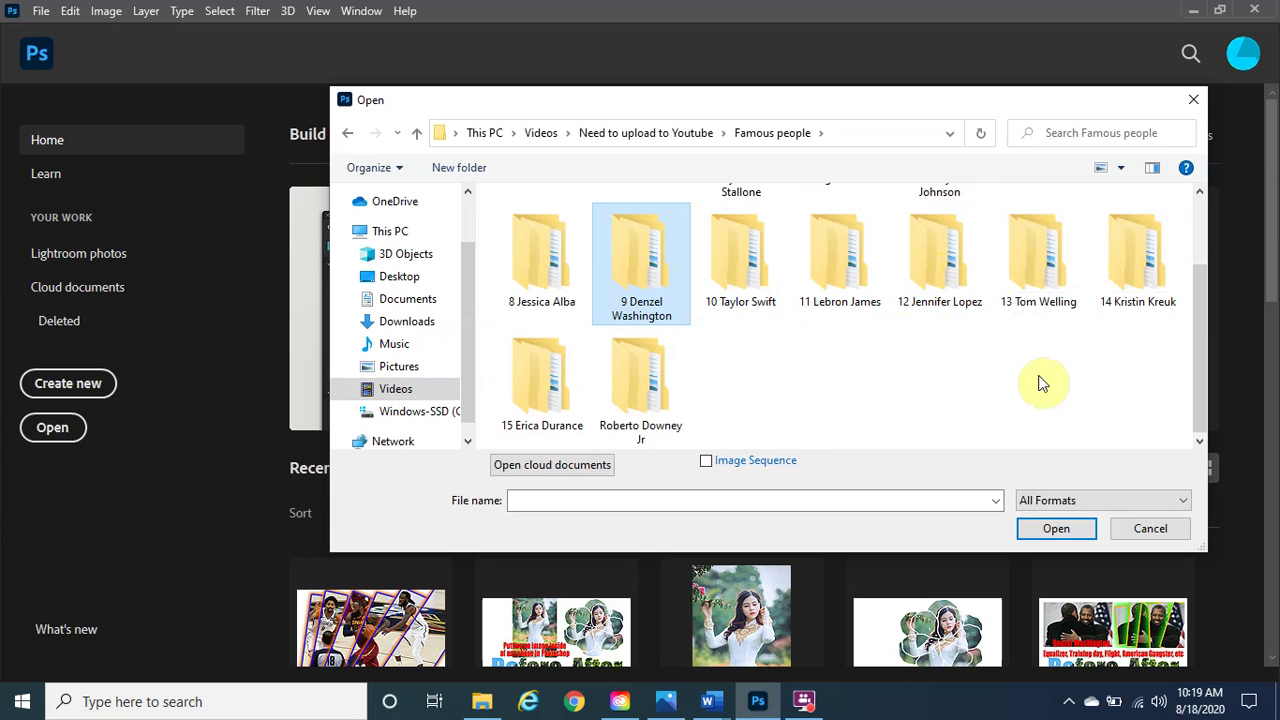
double_click(668, 283)
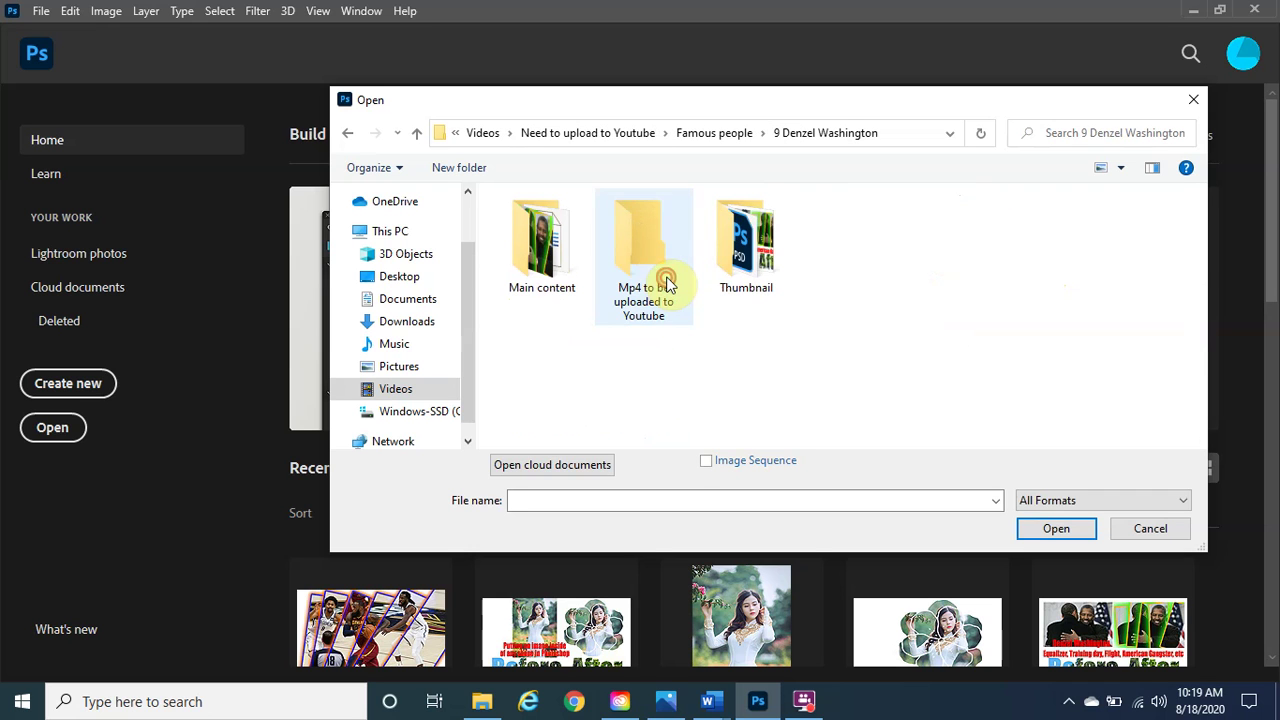
double_click(553, 252)
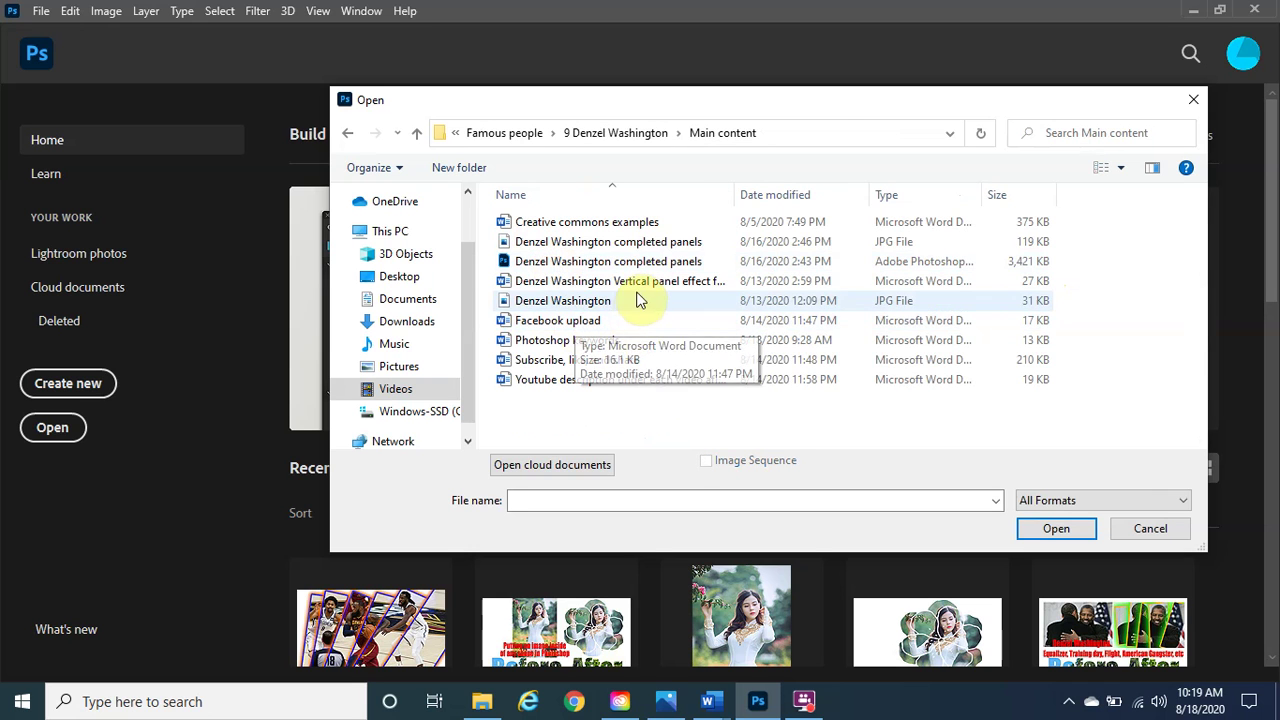
click(634, 304)
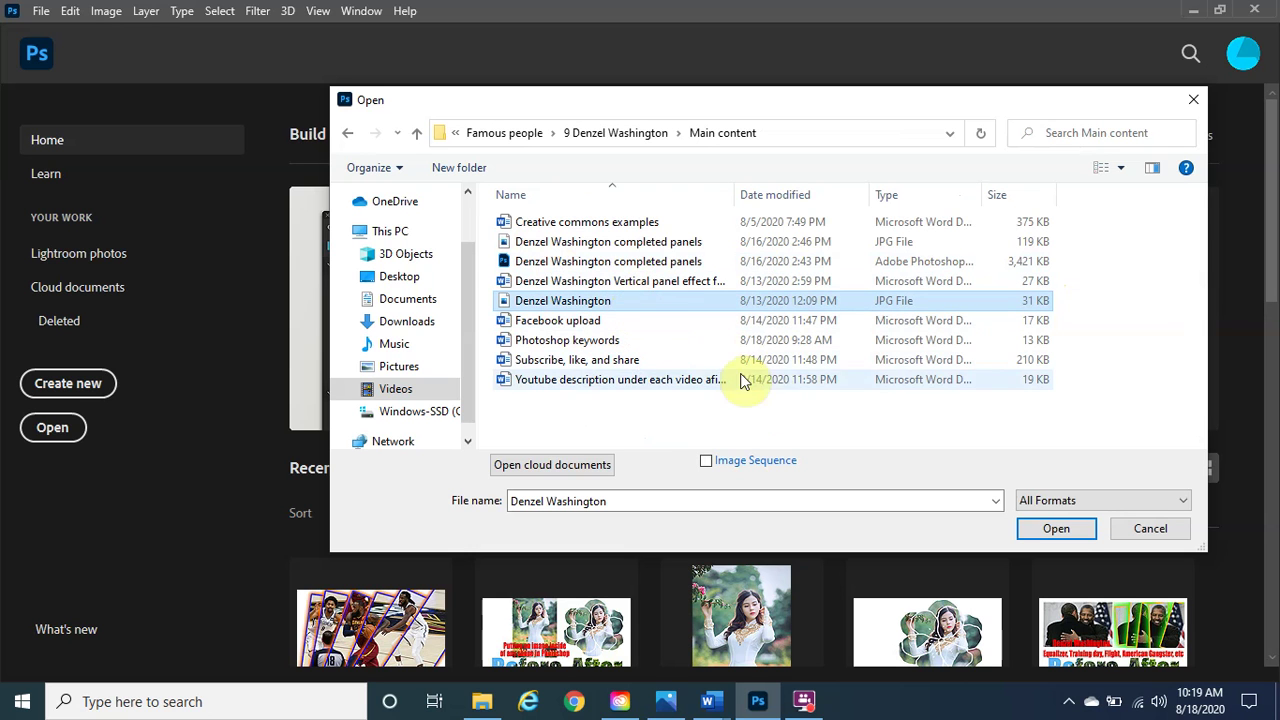
click(1066, 528)
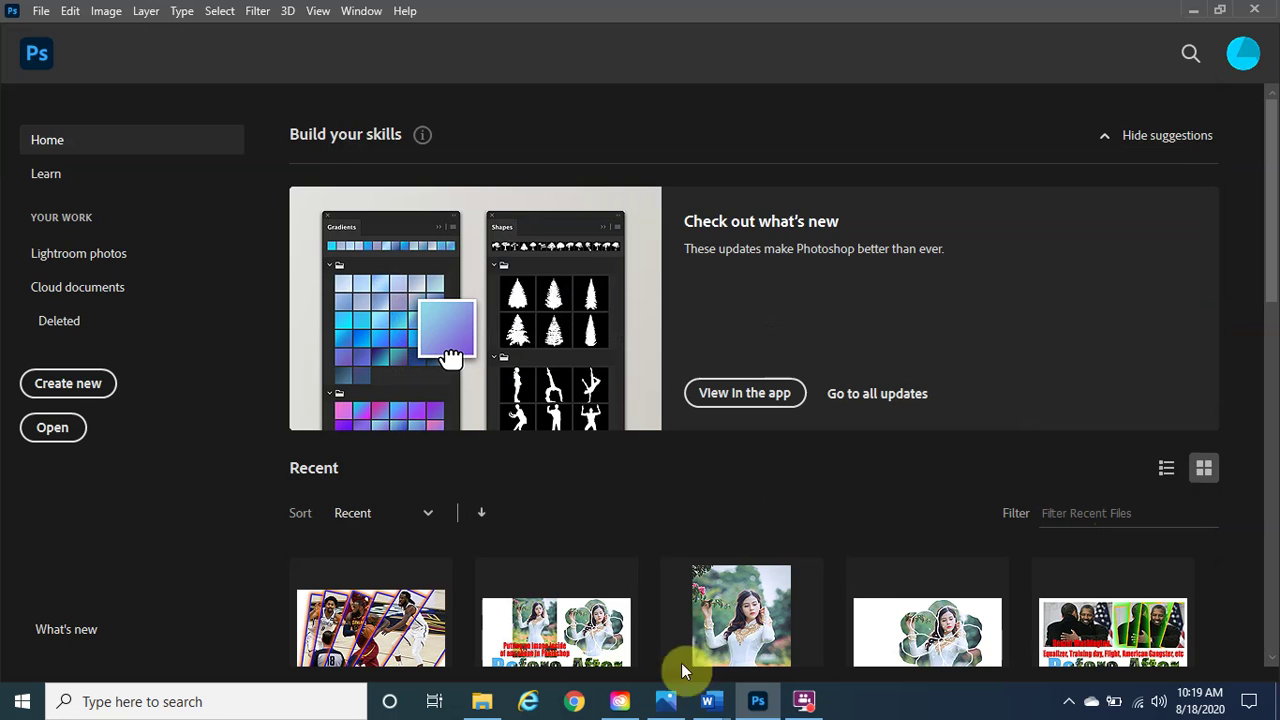
View the finished Before/After thumbnail in Photos, then minimize the Photos window.
click(666, 701)
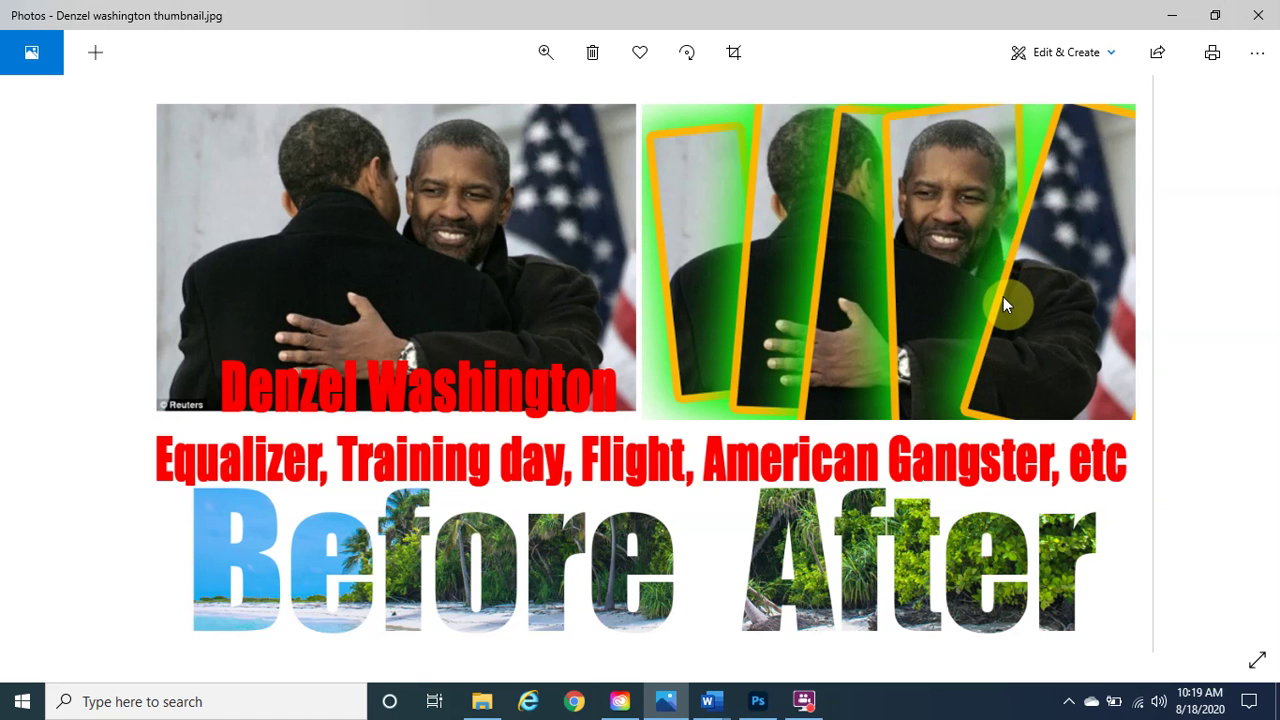
click(1171, 17)
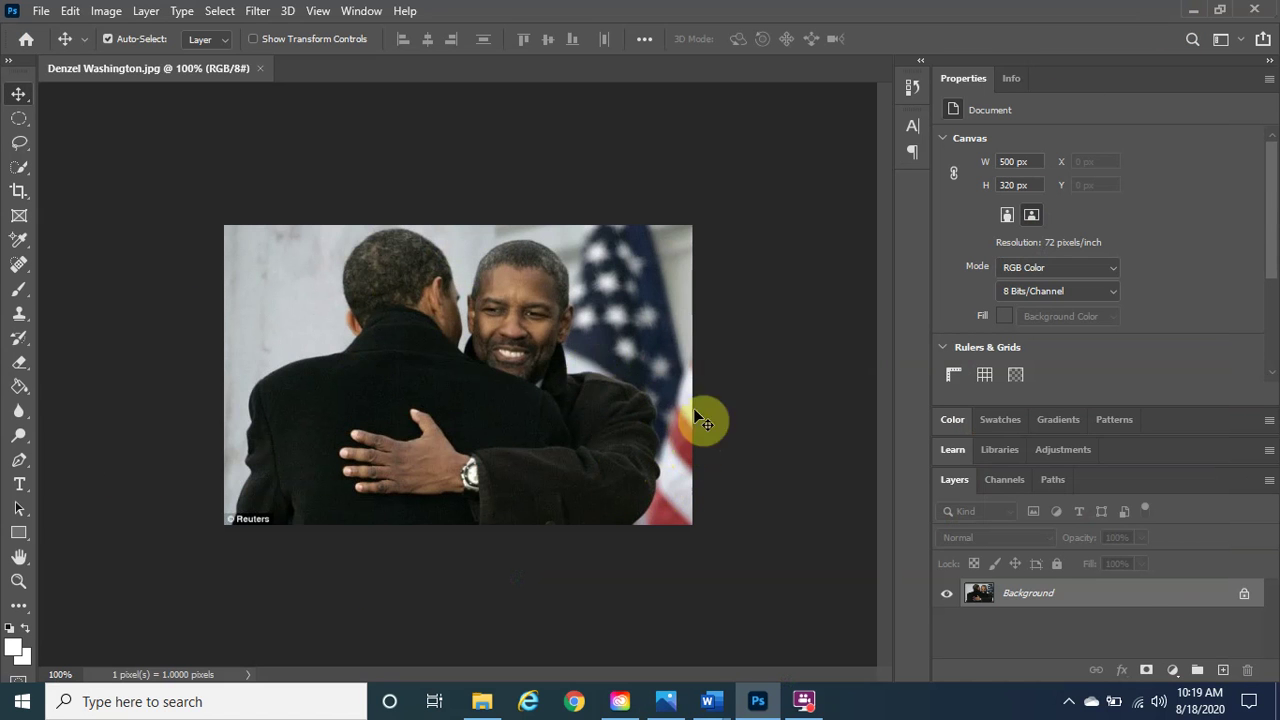
Convert the Background into a layer named 'Denzel W' and duplicate it as 'Denzel W copy'.
double_click(1041, 597)
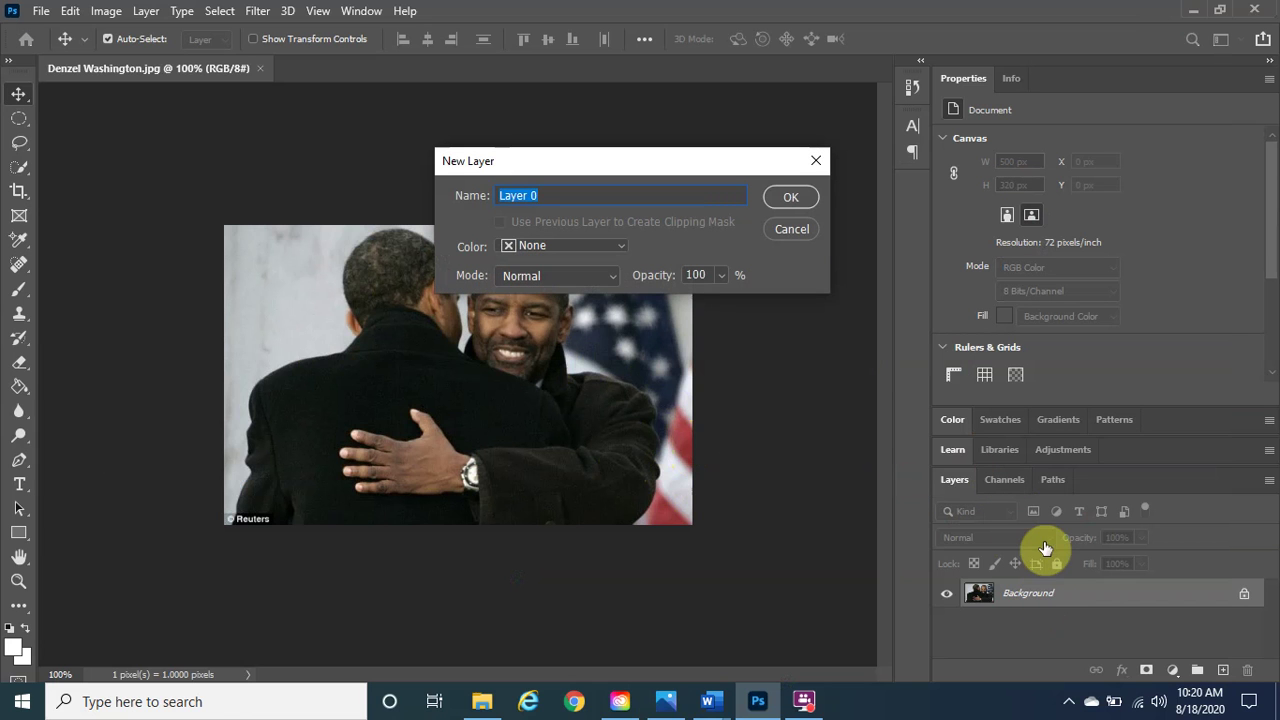
text(Denzel W)
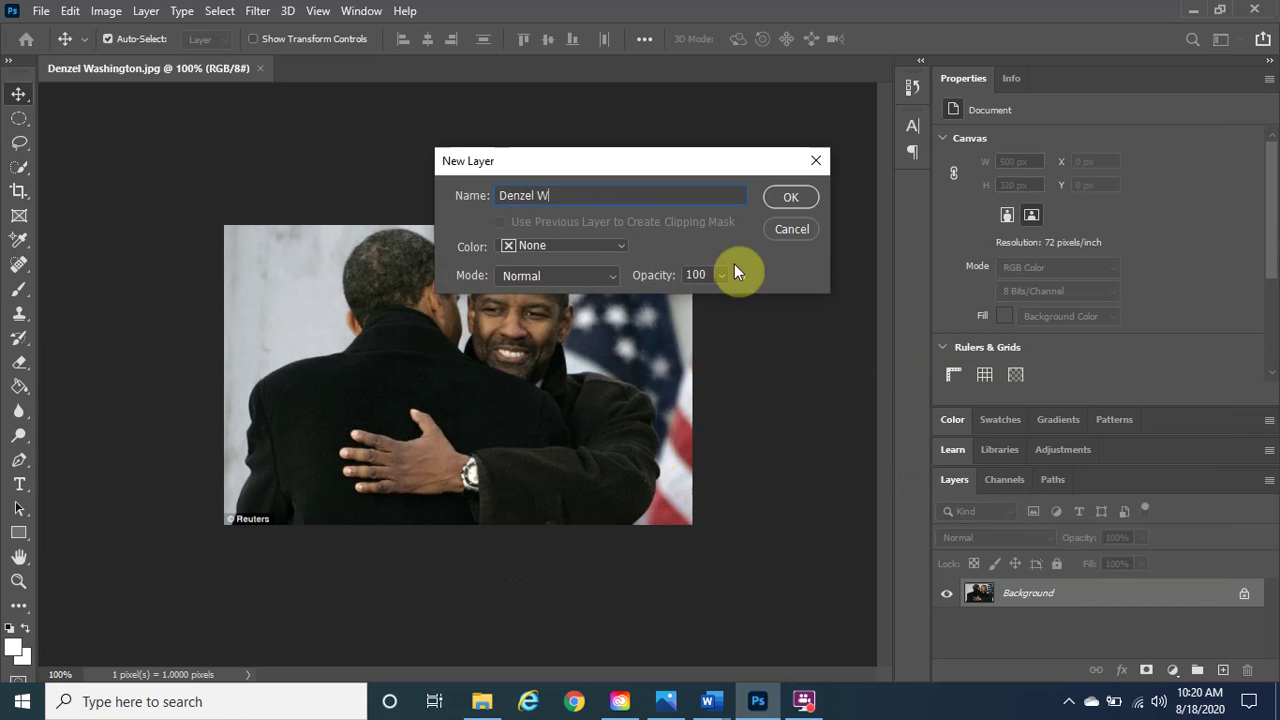
click(792, 195)
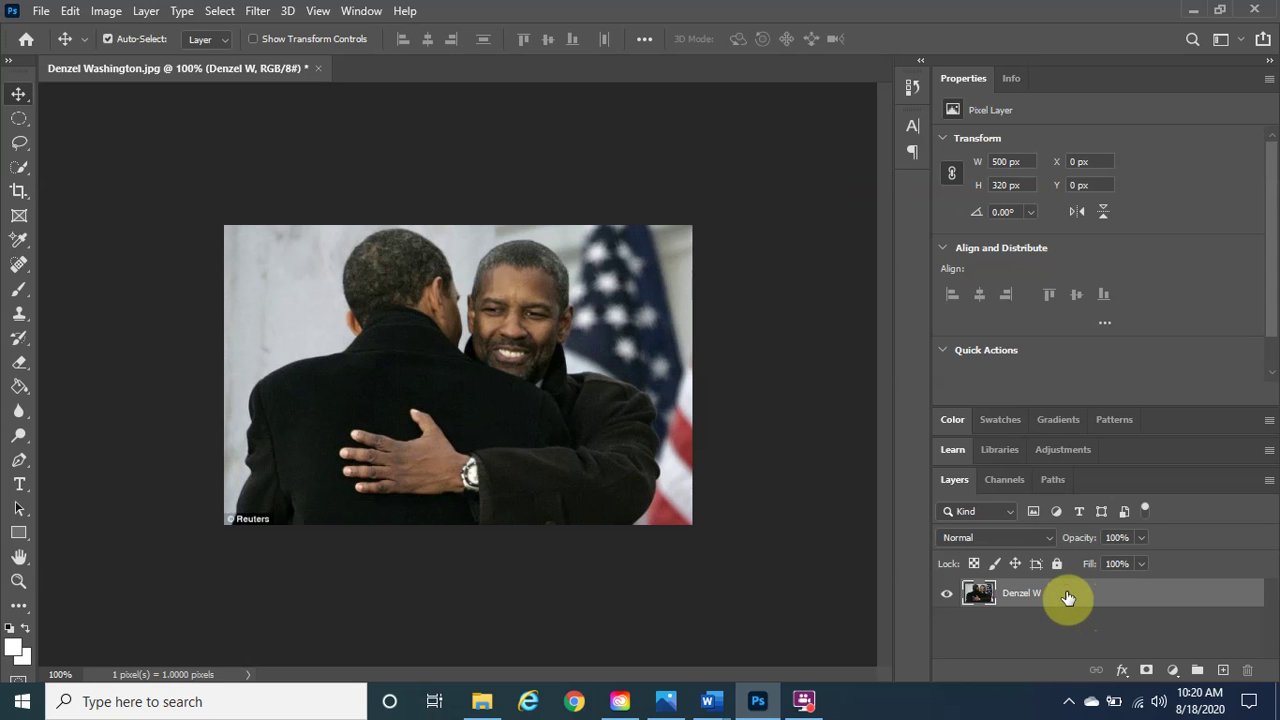
drag(1068, 597, 1225, 673)
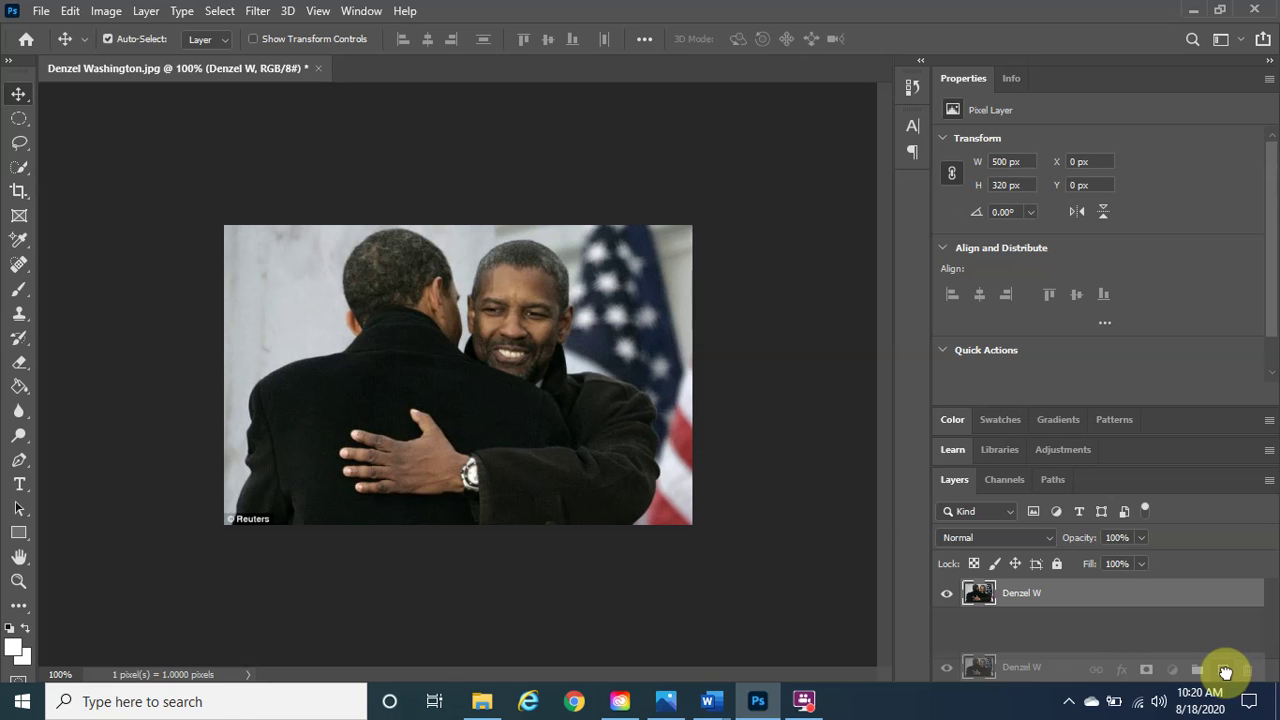
drag(1225, 672, 1223, 670)
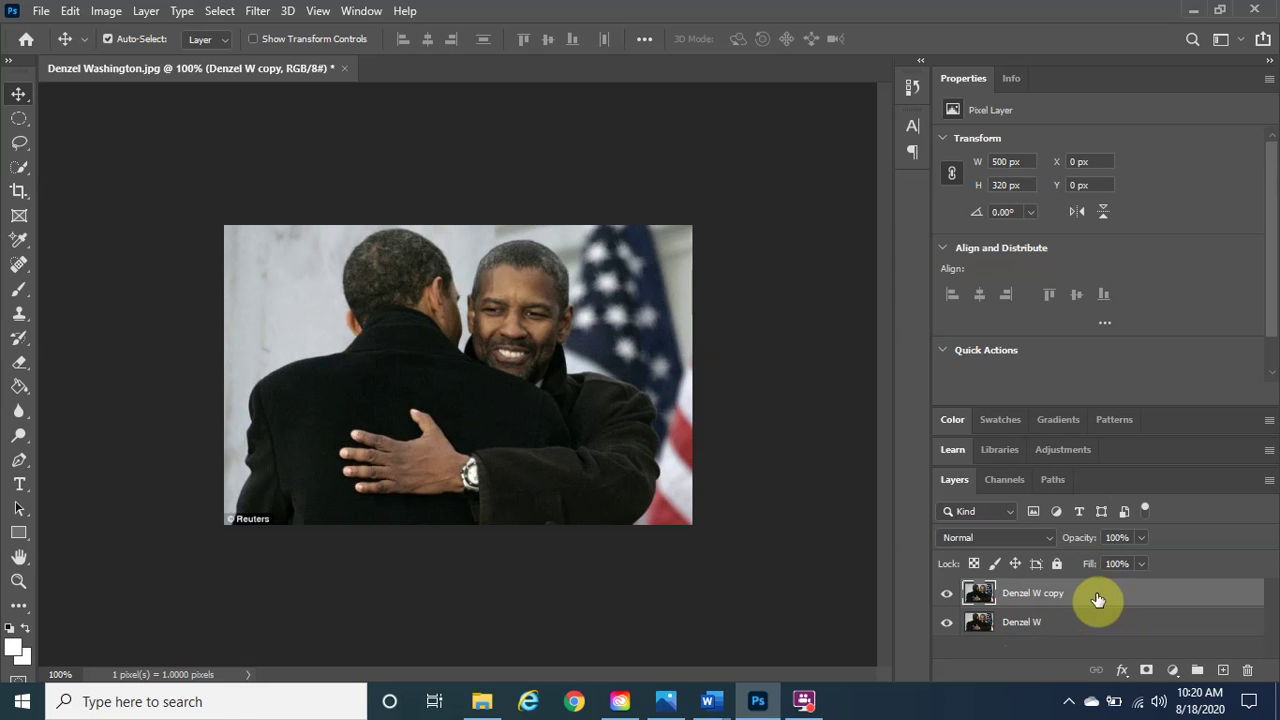
Add a Solid Color fill layer in white (ffffff) above both Denzel W layers.
click(1174, 676)
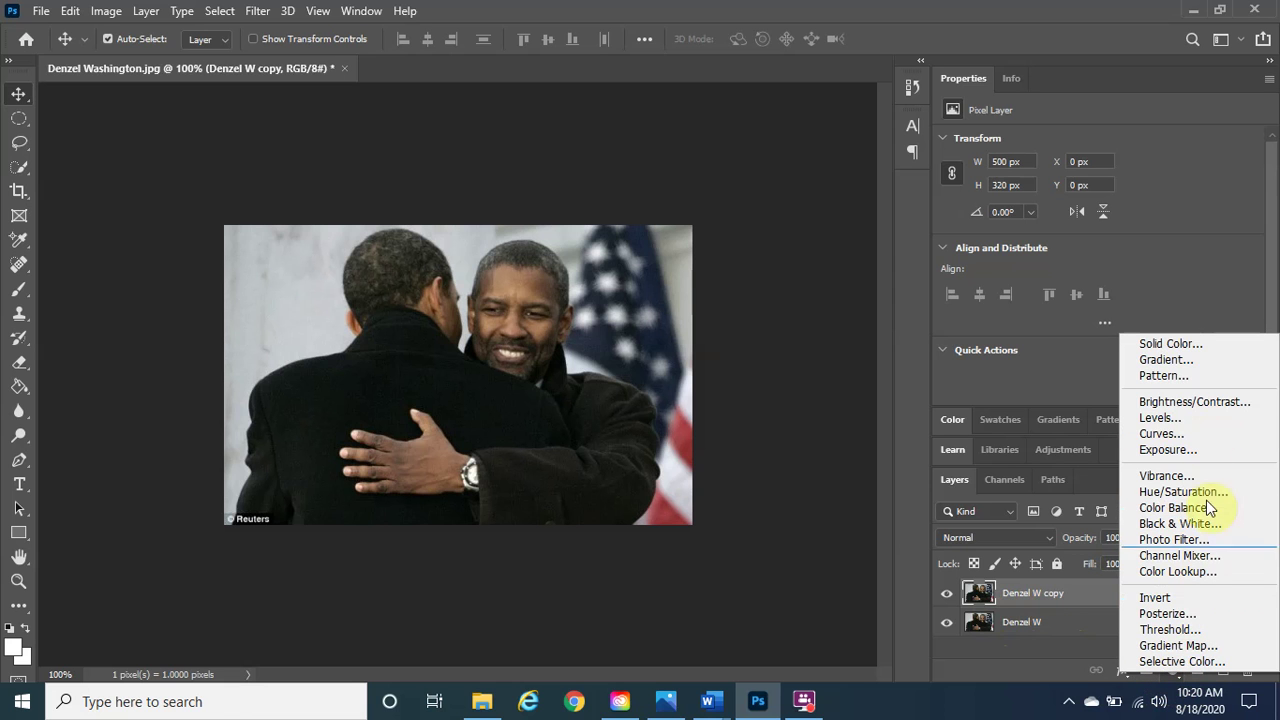
click(1209, 342)
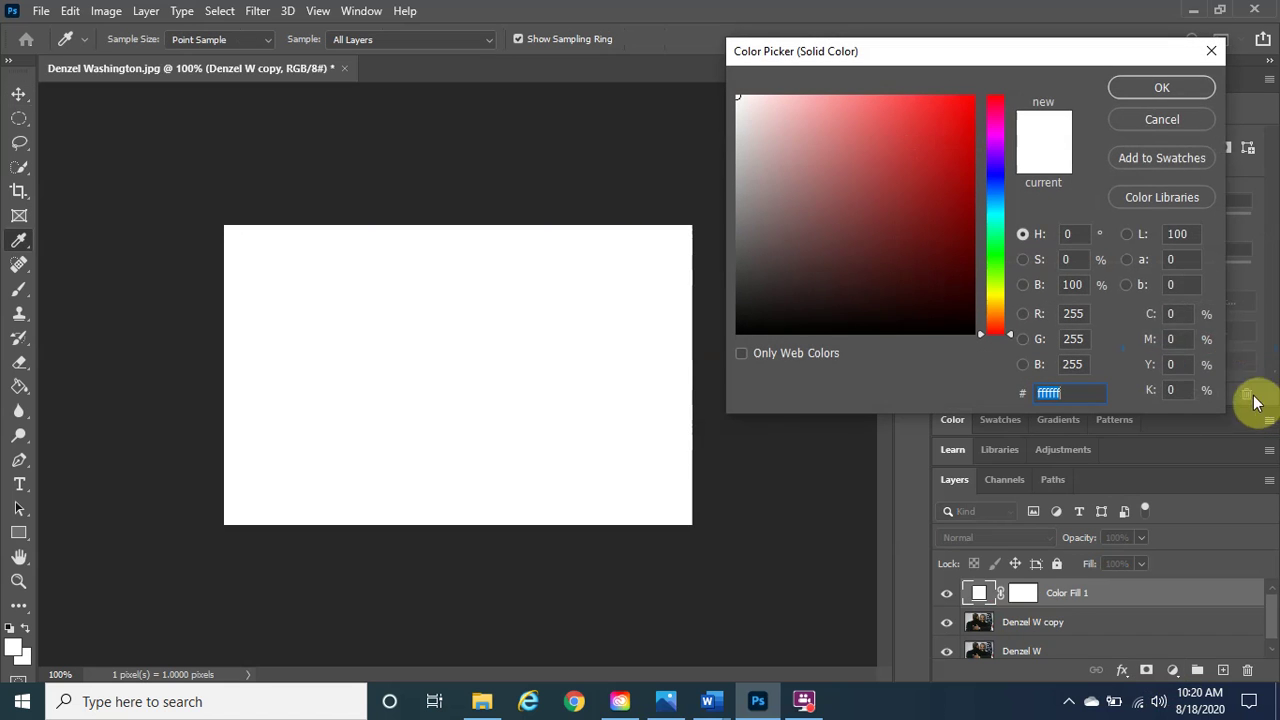
click(836, 180)
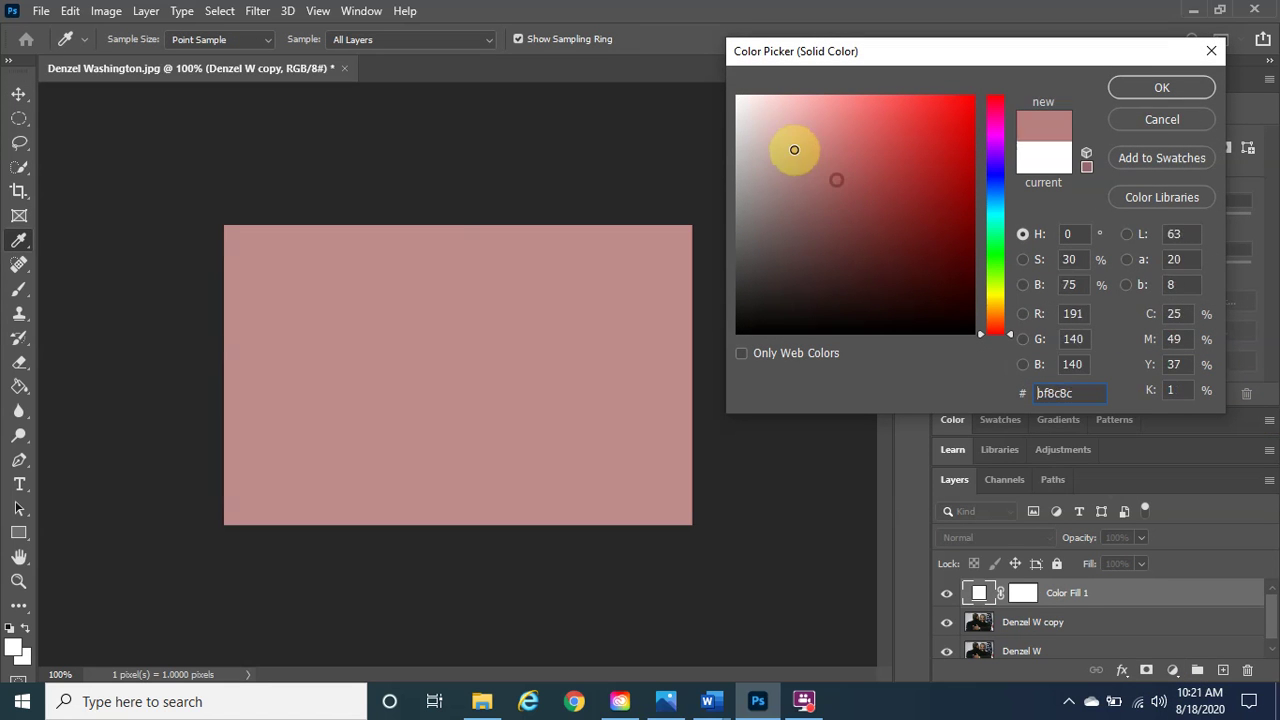
drag(794, 149, 726, 80)
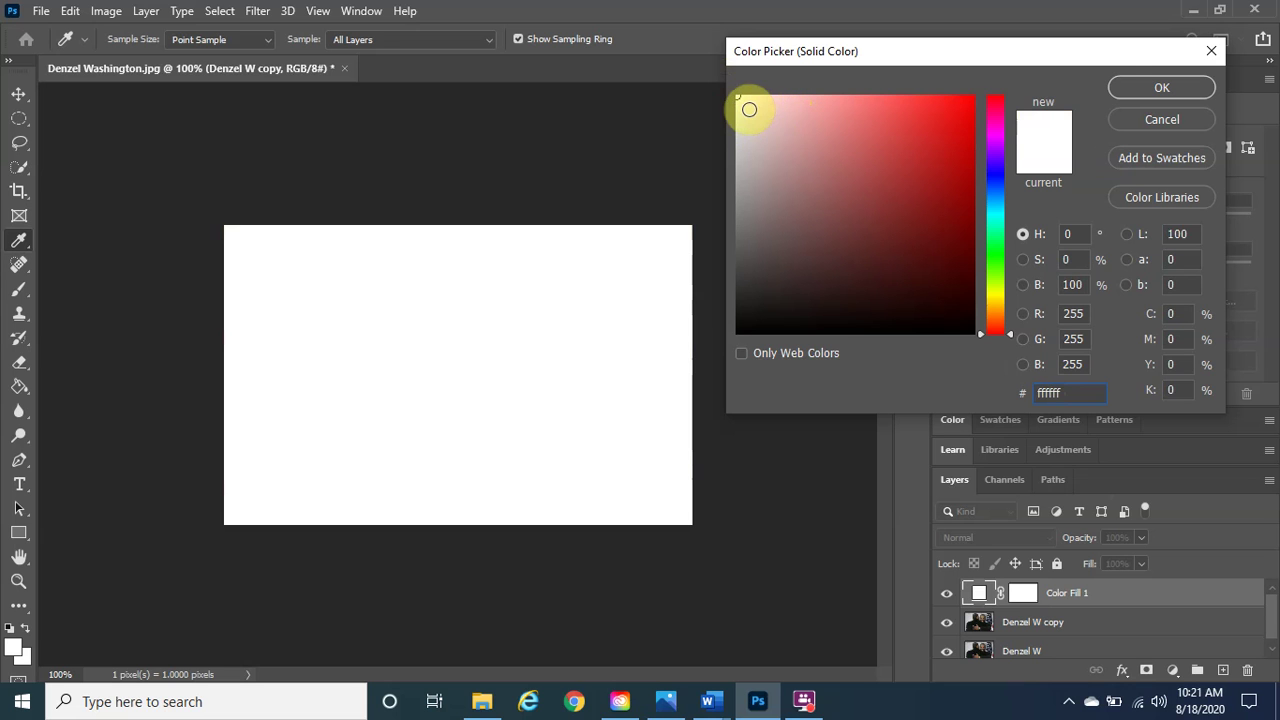
click(1134, 88)
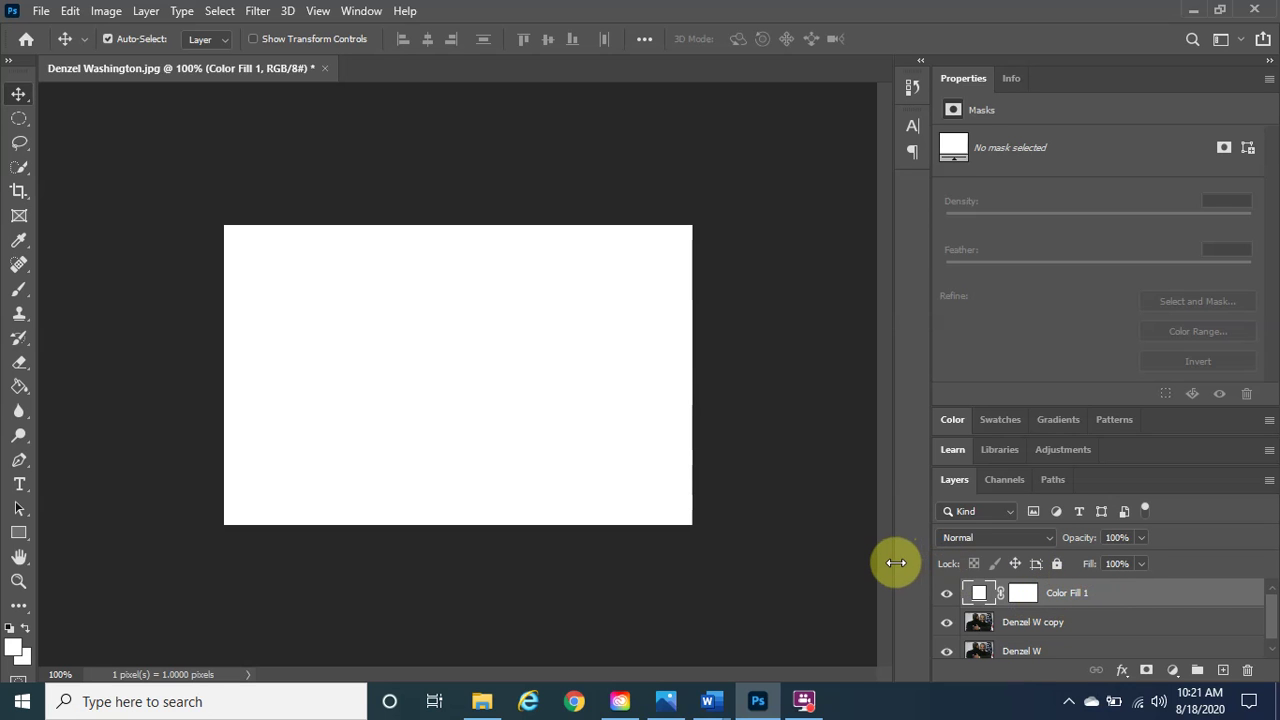
Move the Denzel W copy layer above Color Fill 1 in the Layers panel.
click(1037, 626)
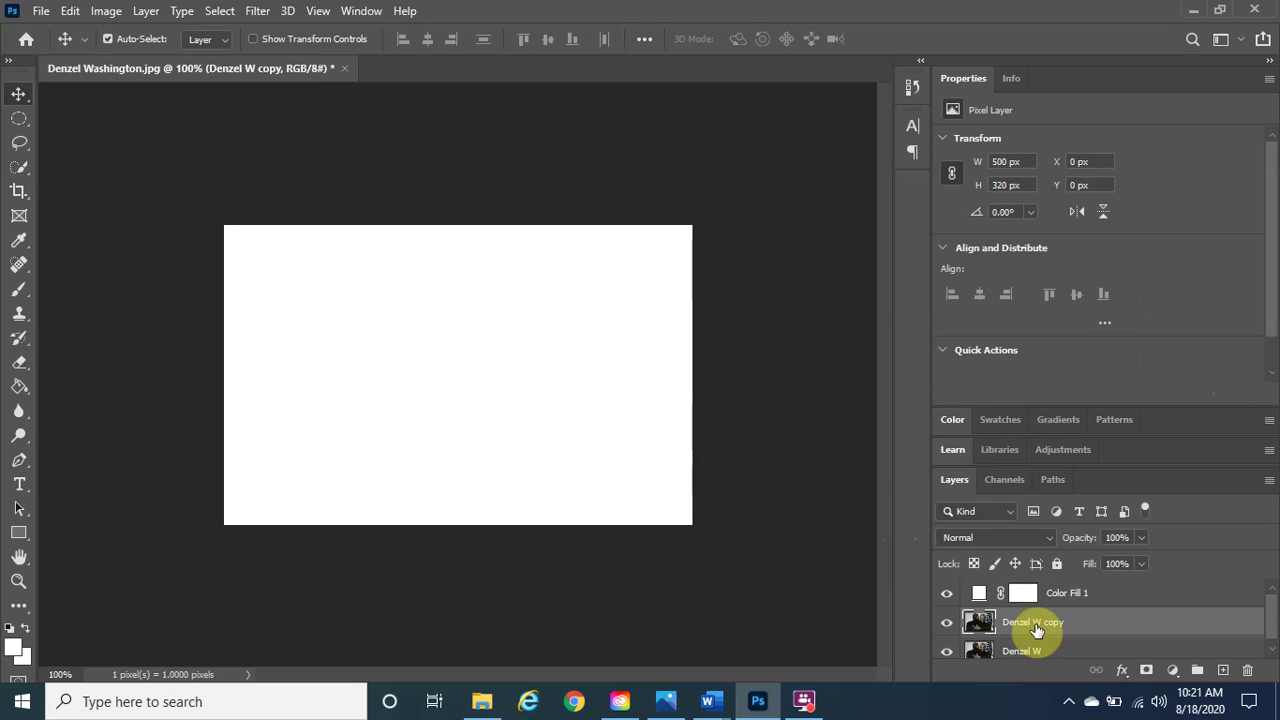
drag(1037, 626, 1053, 586)
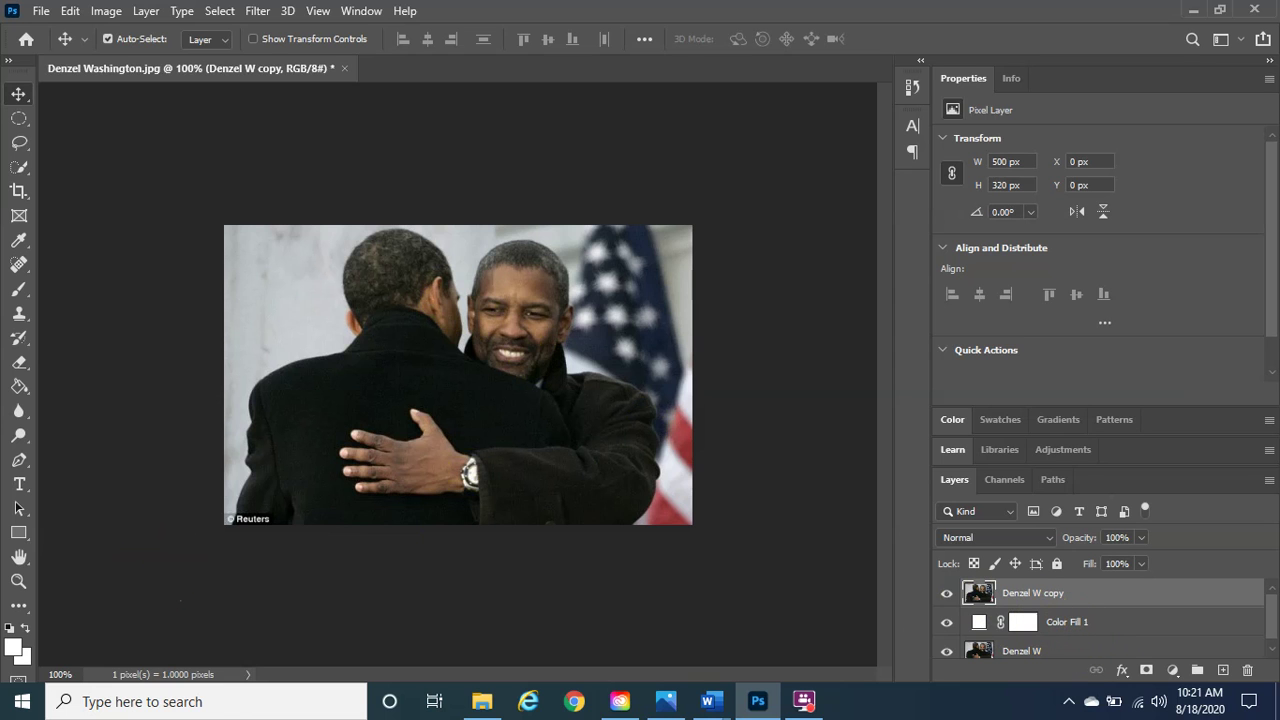
key(alt+Tab)
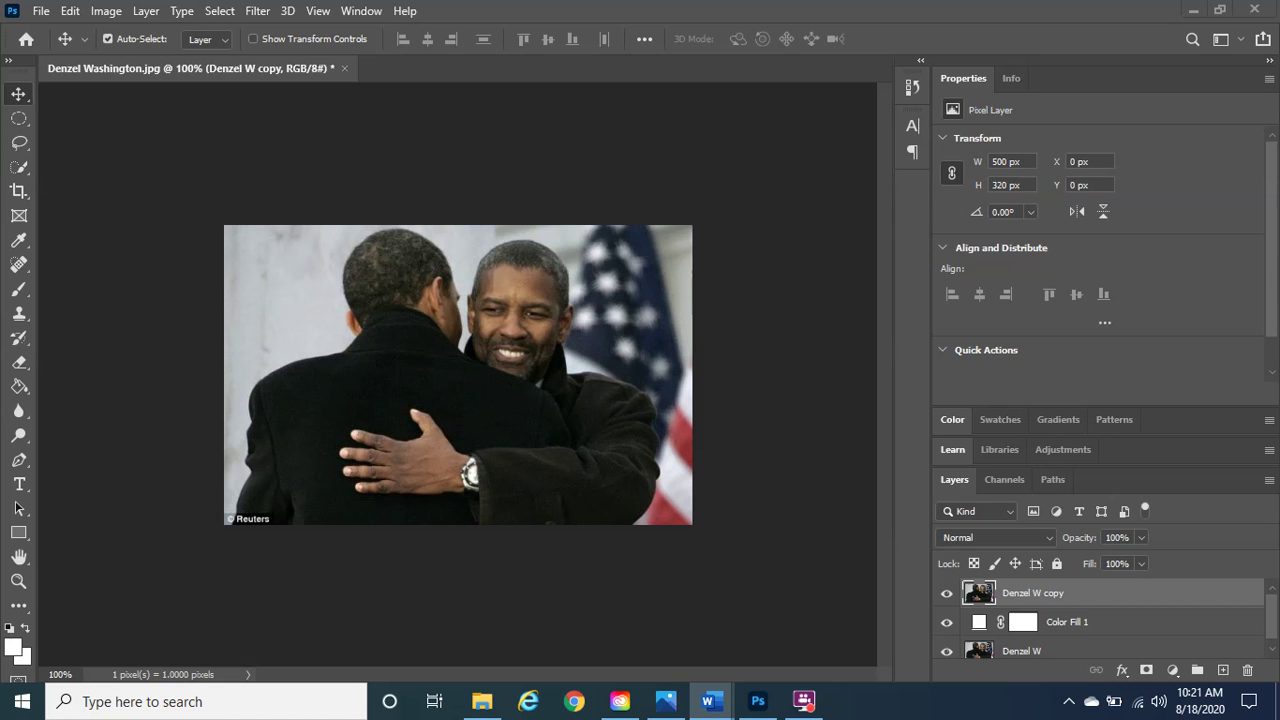
Set the foreground colour to 000000 black, then swap the foreground and background colours.
click(16, 652)
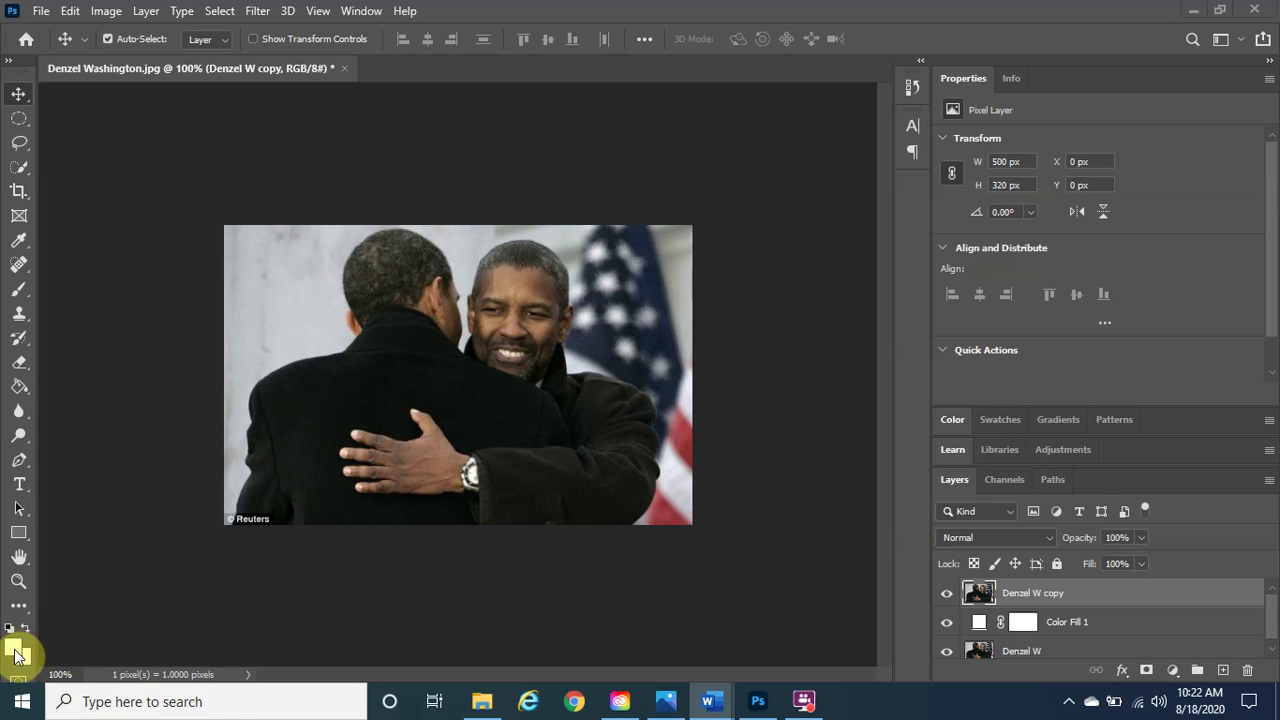
click(16, 652)
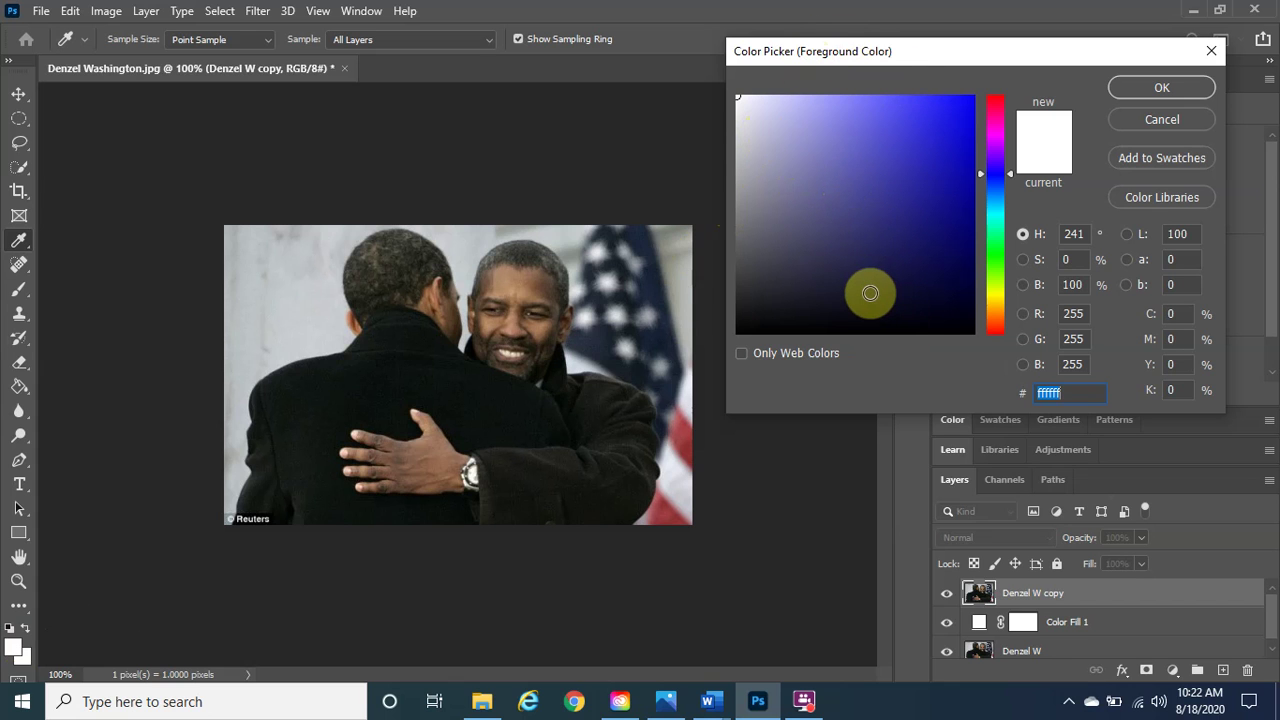
text(000000)
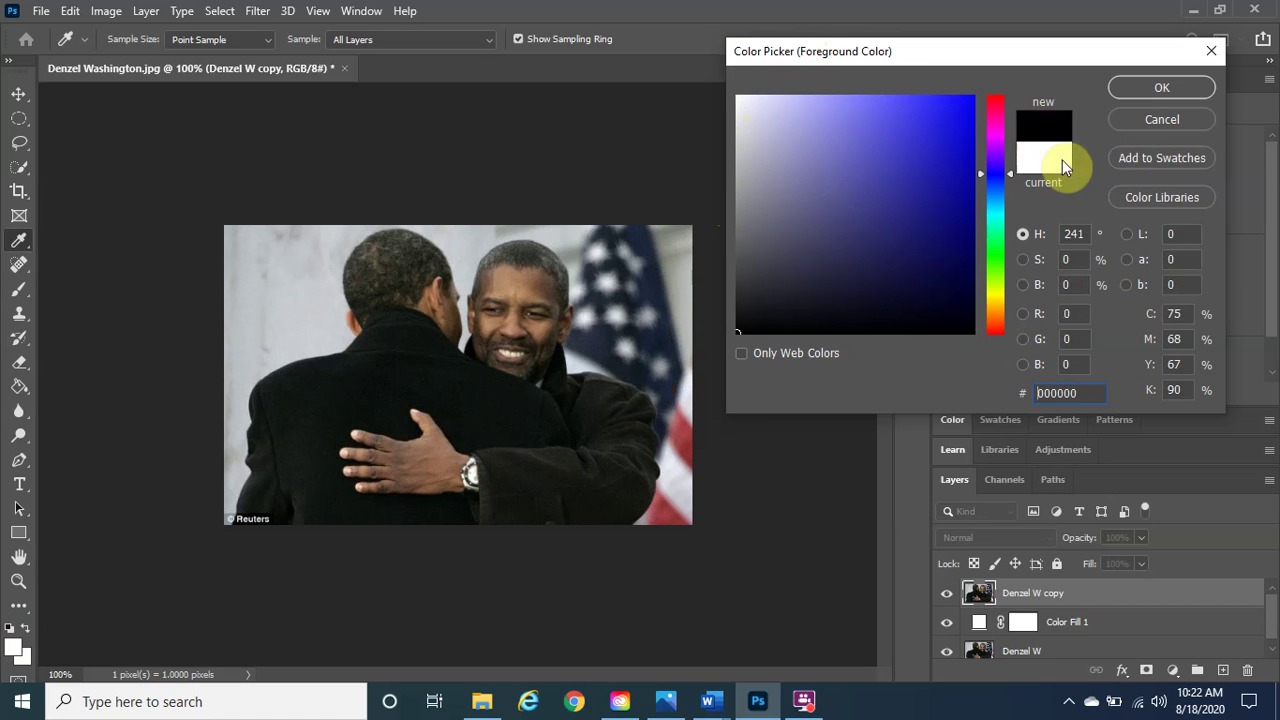
click(1144, 88)
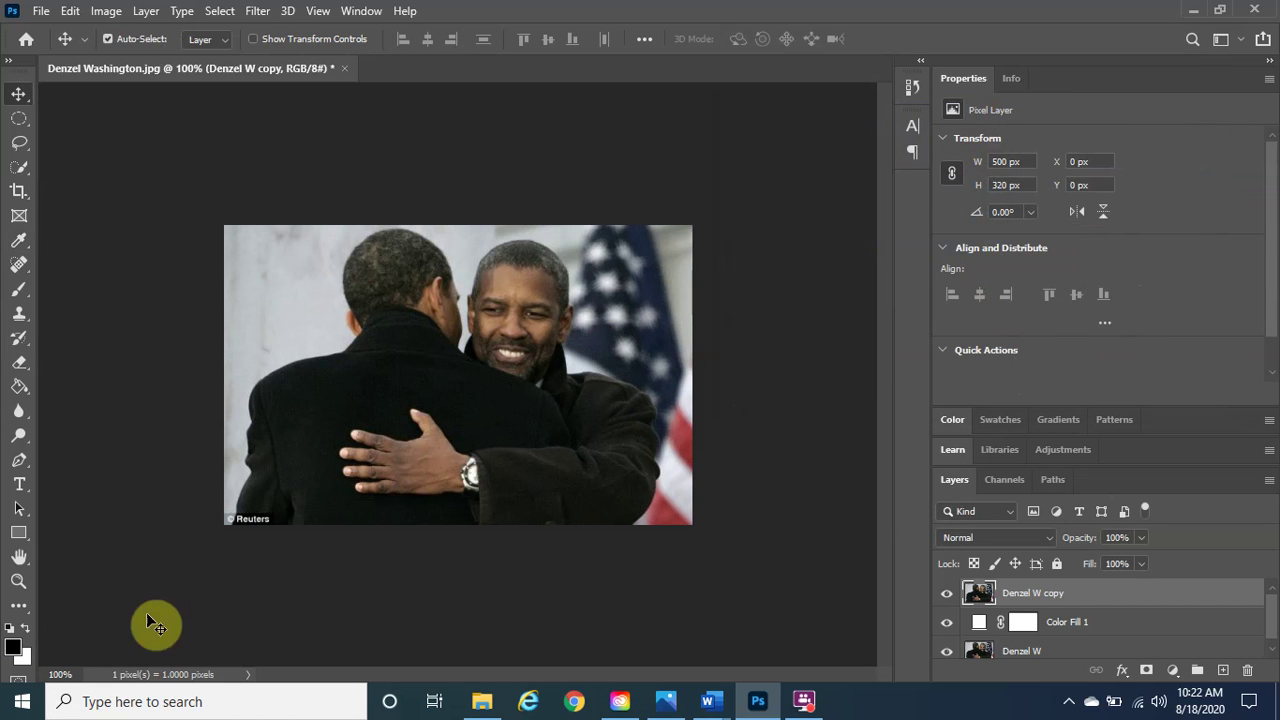
click(25, 627)
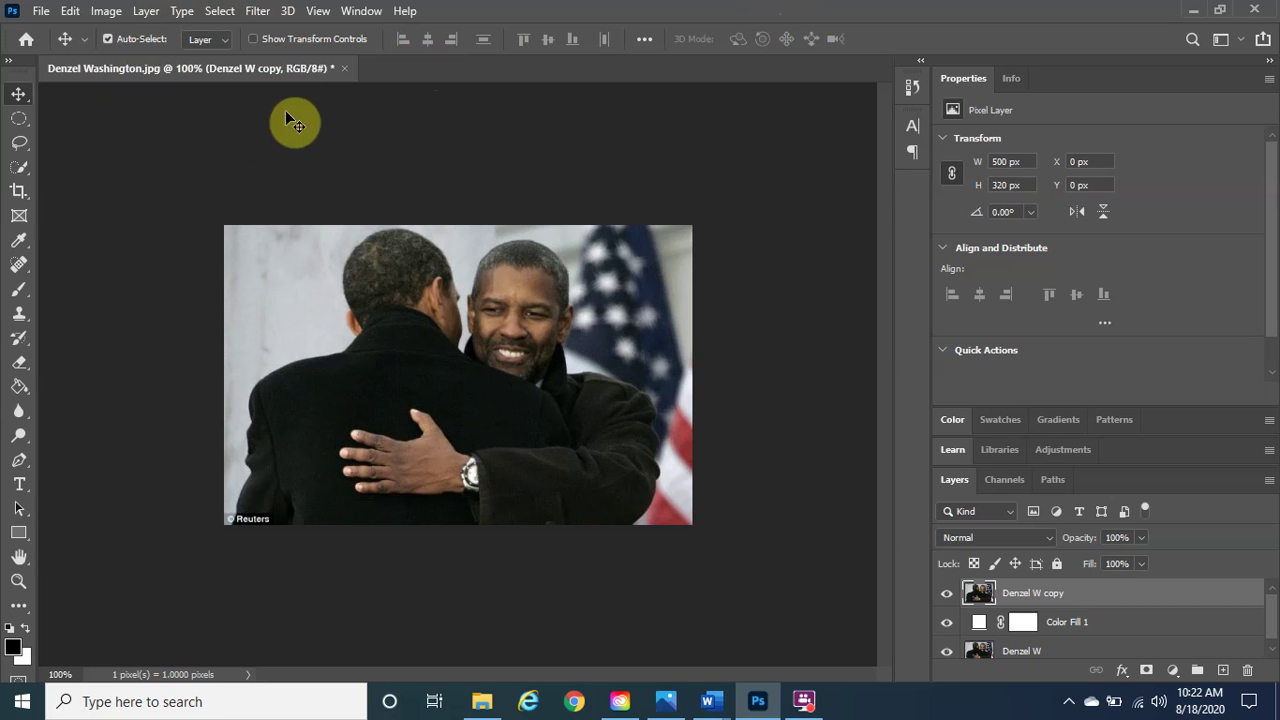
Set up the Rectangle tool in Shape mode with a black fill and a 10.19 px stroke.
click(19, 535)
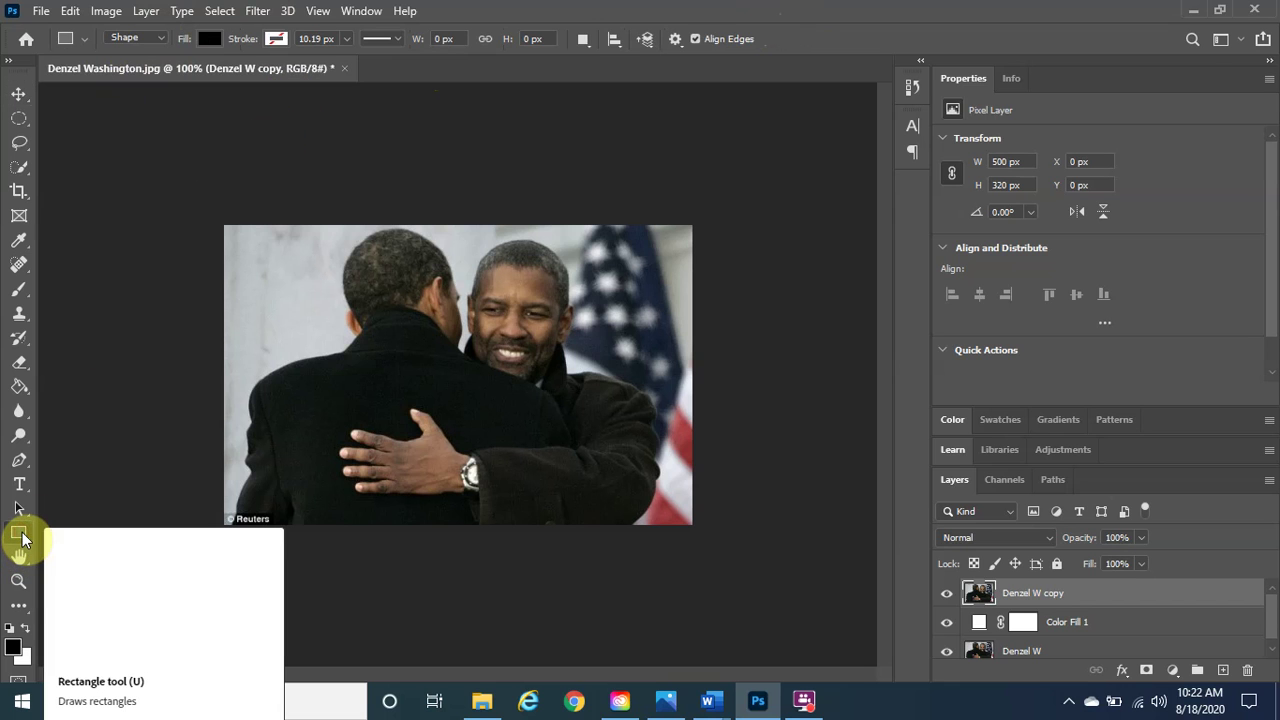
right_click(19, 535)
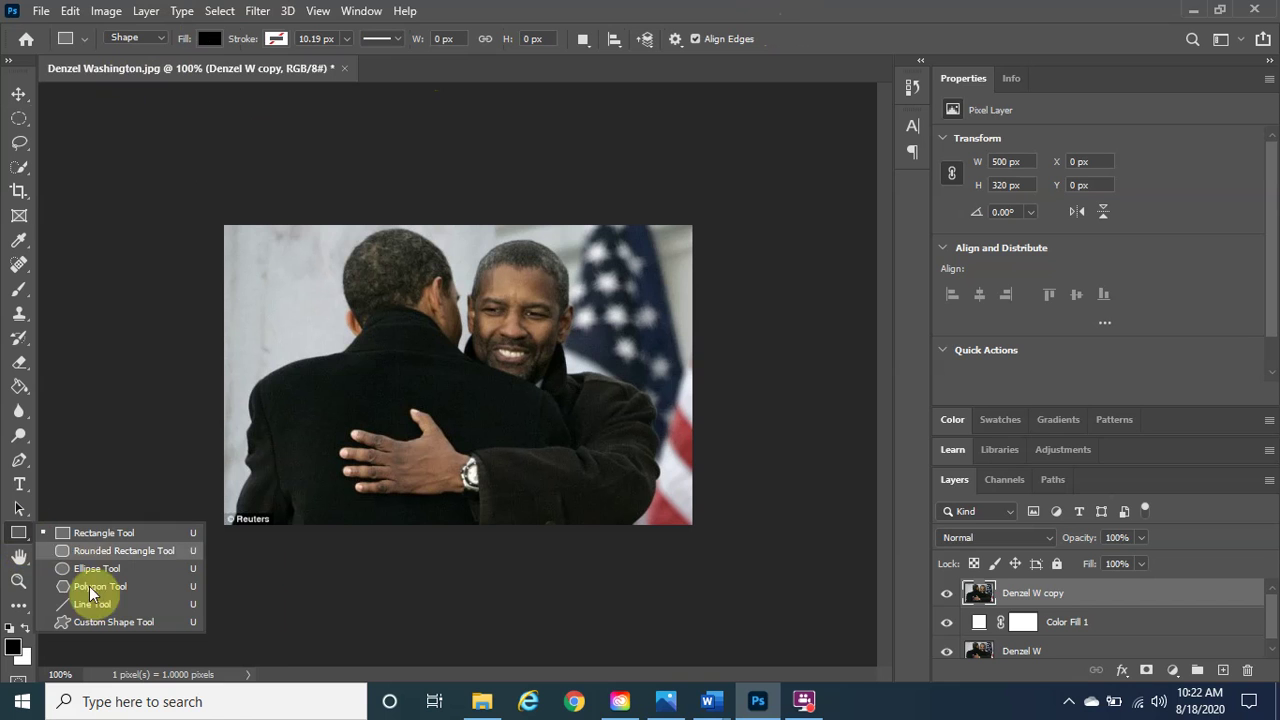
click(128, 533)
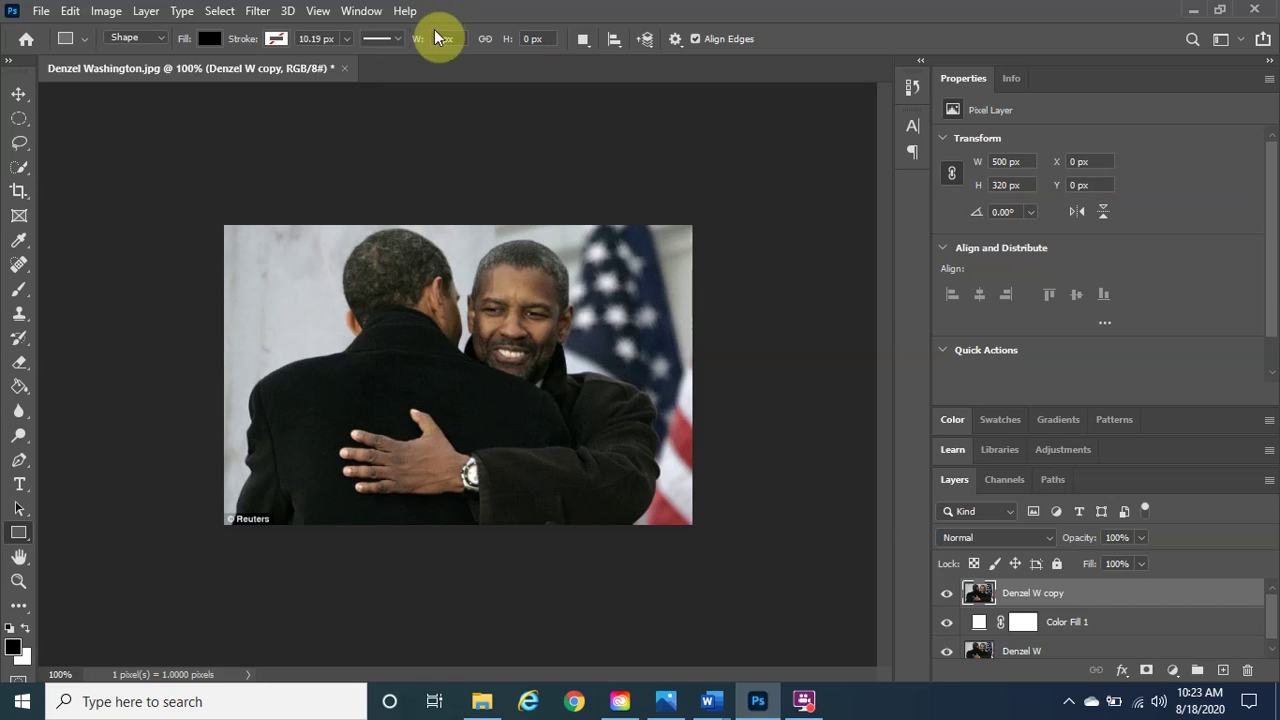
click(158, 38)
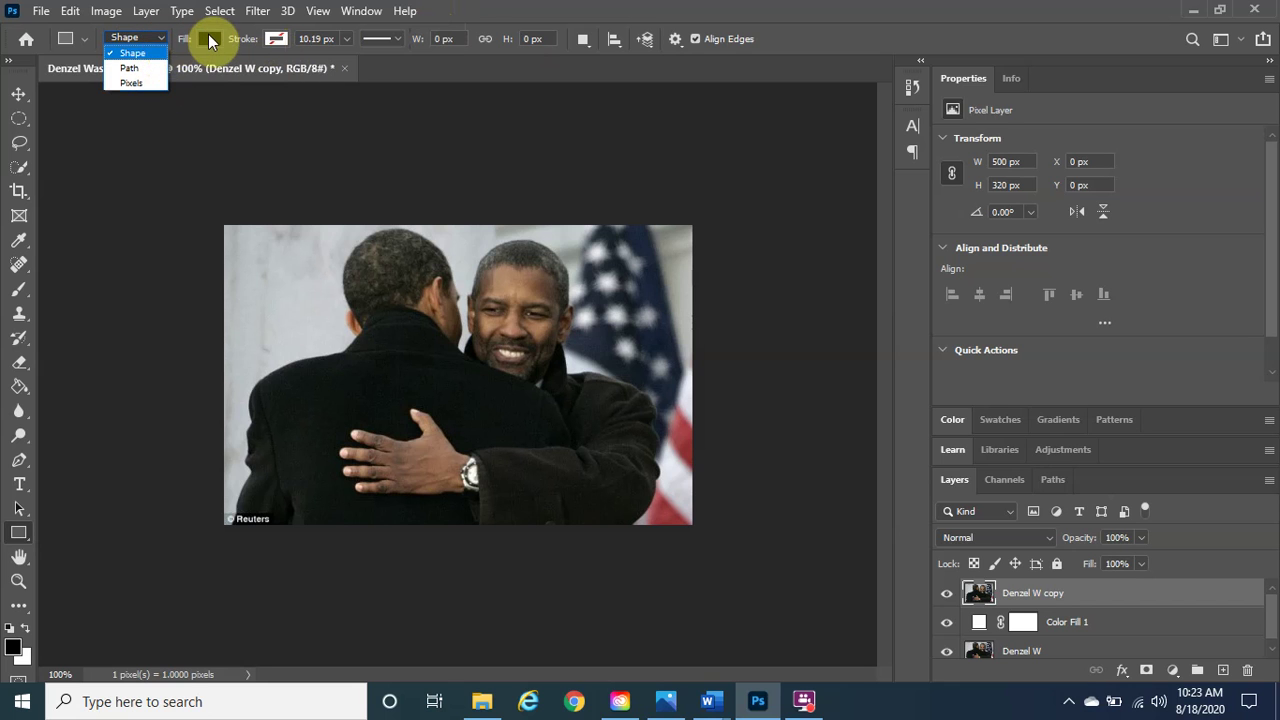
click(189, 55)
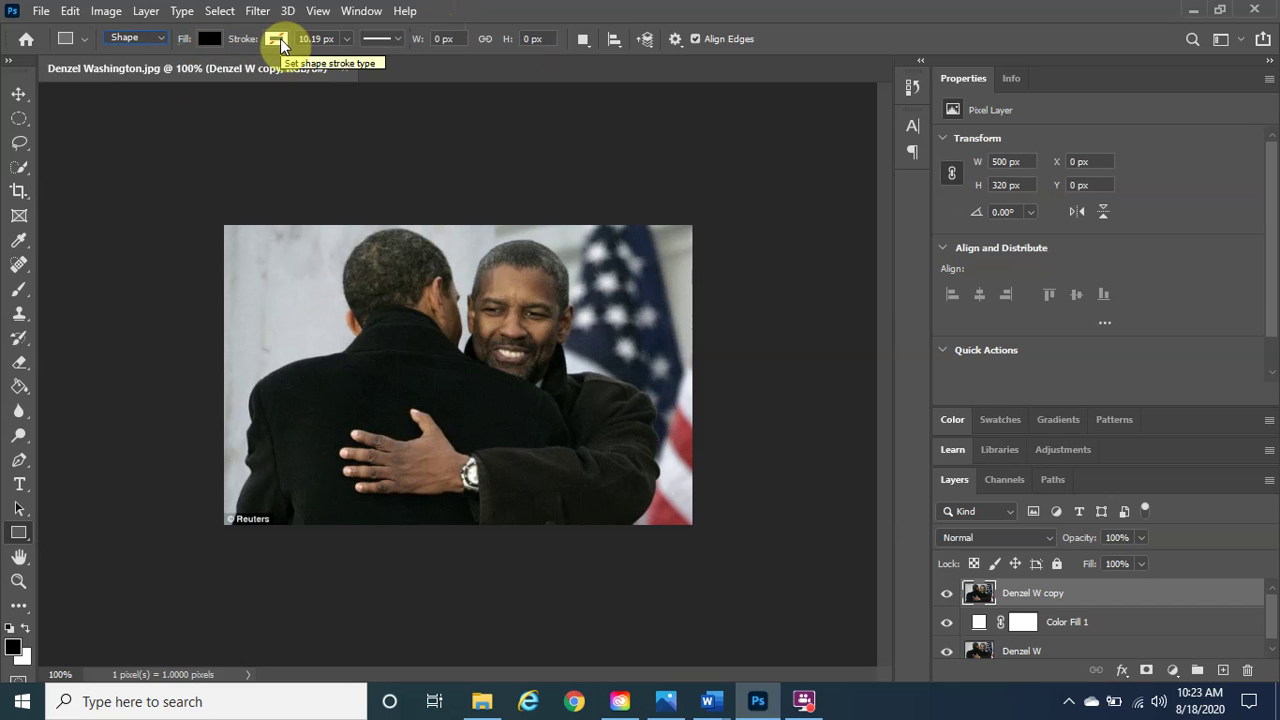
click(277, 40)
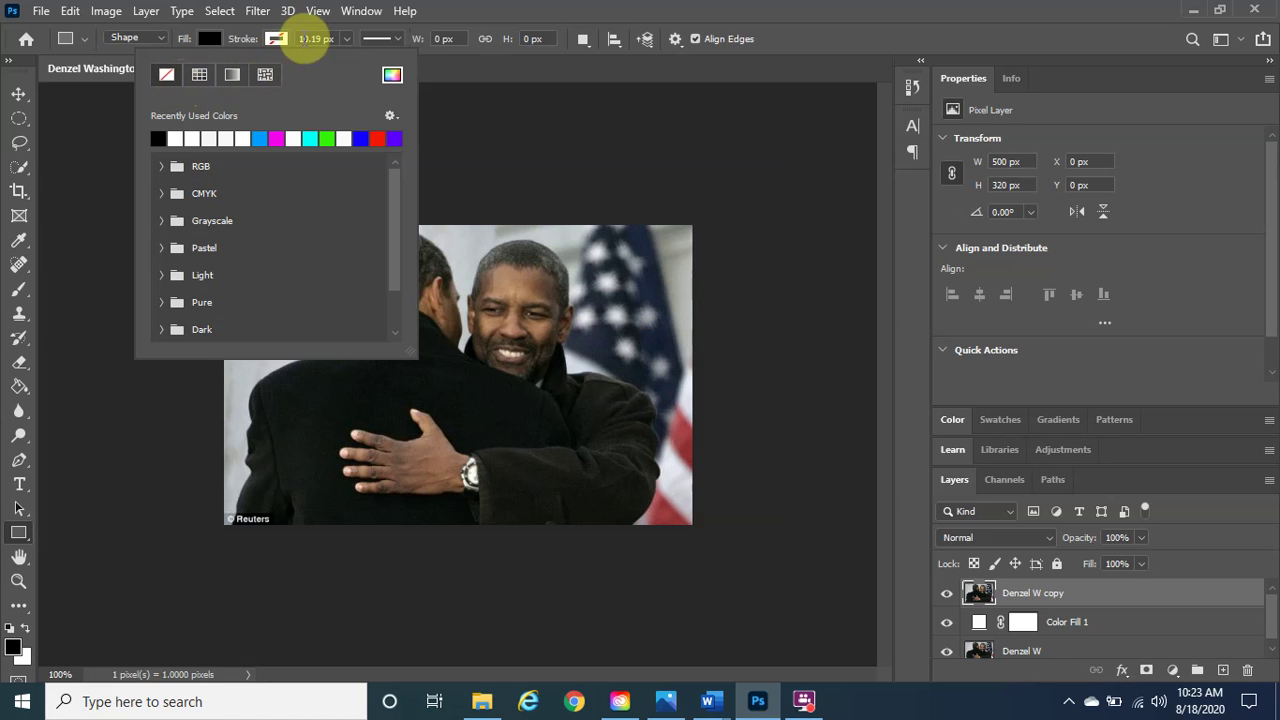
click(316, 39)
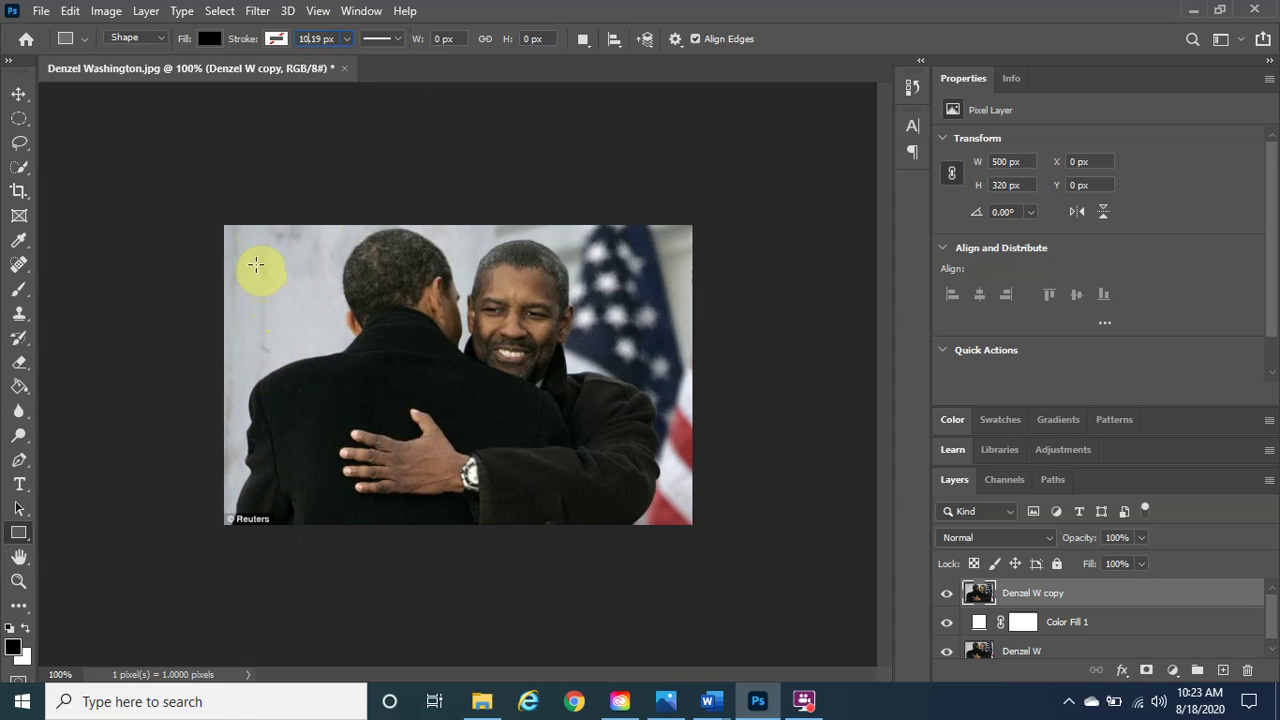
Draw a tall black rectangle over the left side of the photo.
drag(254, 262, 330, 491)
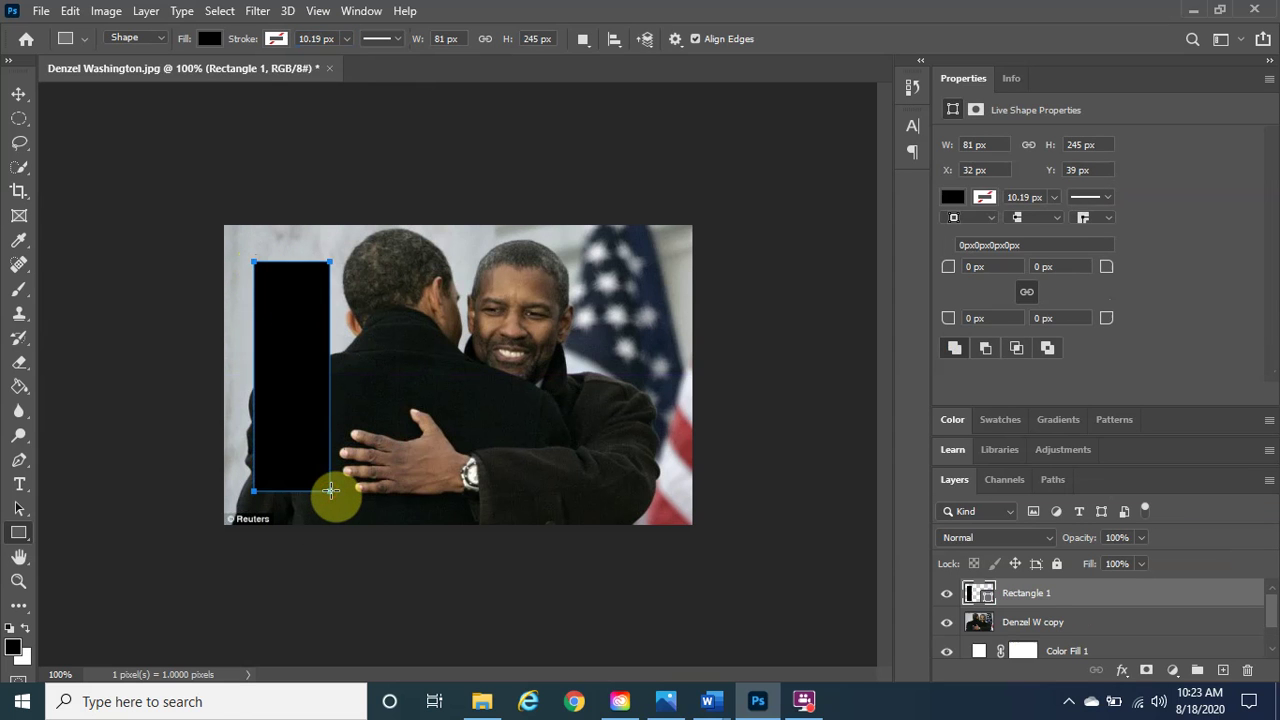
right_click(307, 432)
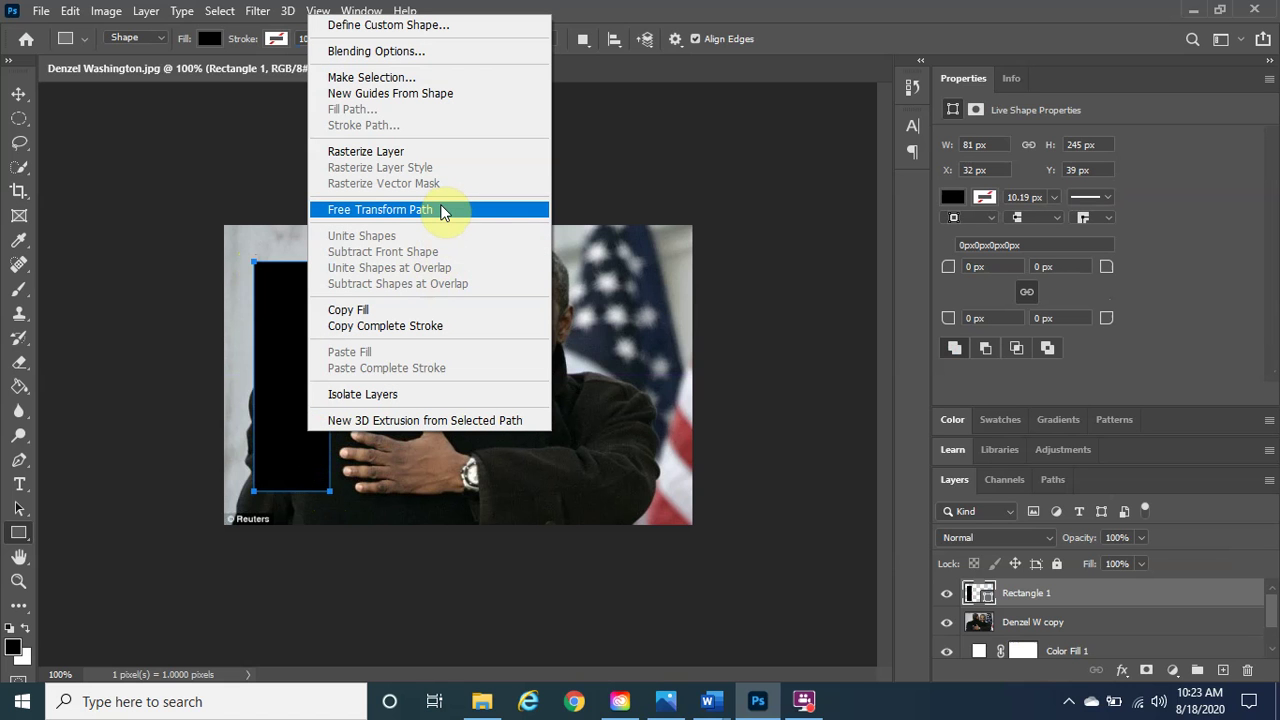
click(296, 335)
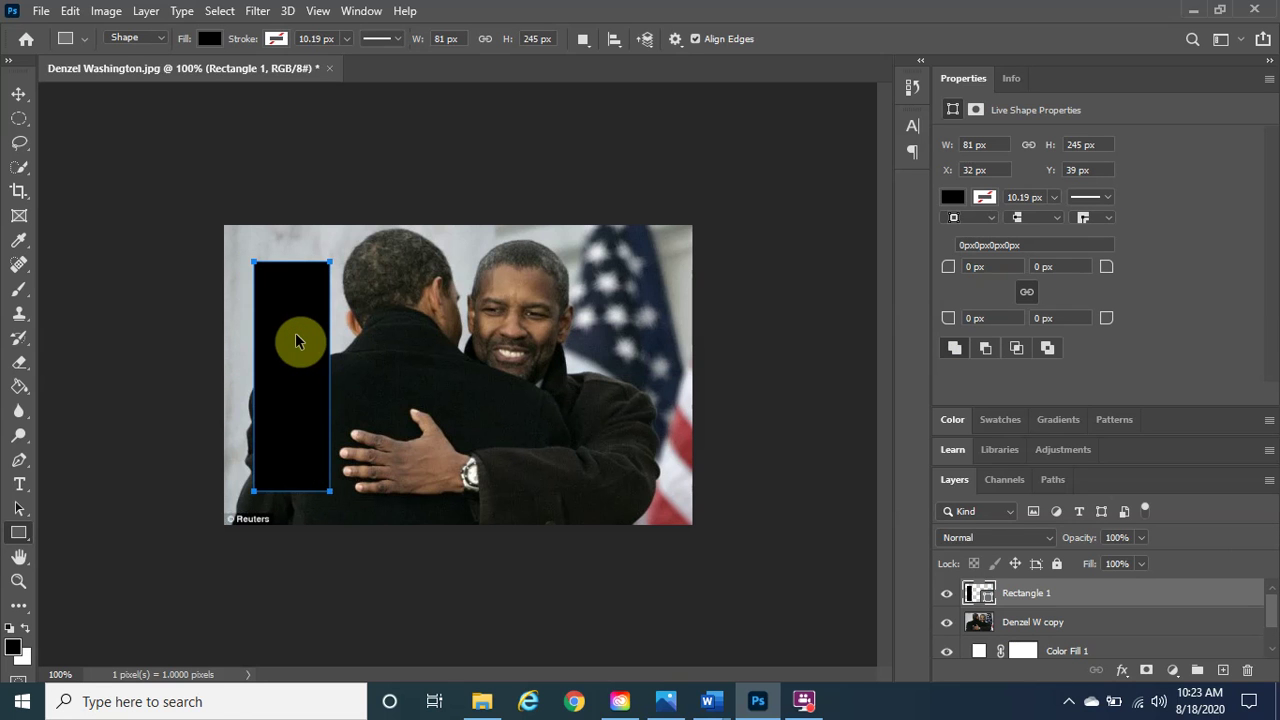
Free-transform the rectangle to about -9.18° rotation, nudge it slightly down, and commit.
key(ctrl+t)
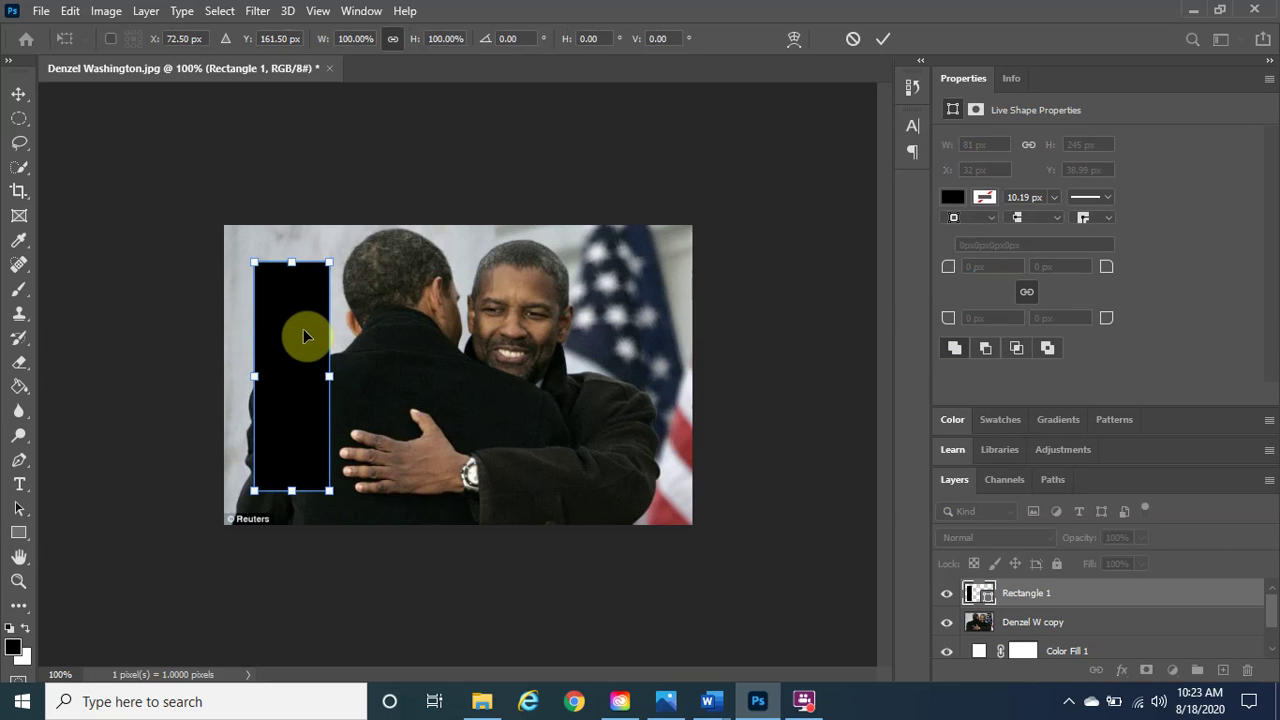
mouse_move(304, 336)
mouse_down()
mouse_move(429, 329)
mouse_move(299, 306)
mouse_move(297, 325)
mouse_up()
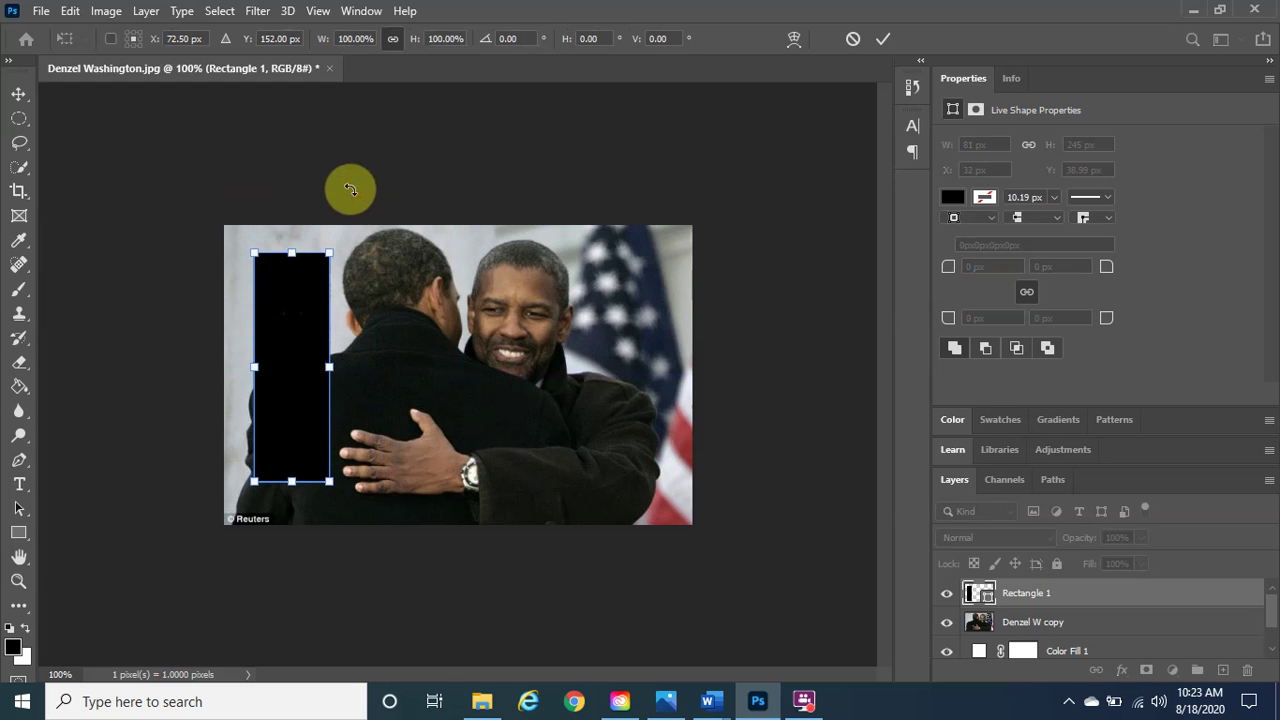
drag(349, 191, 342, 165)
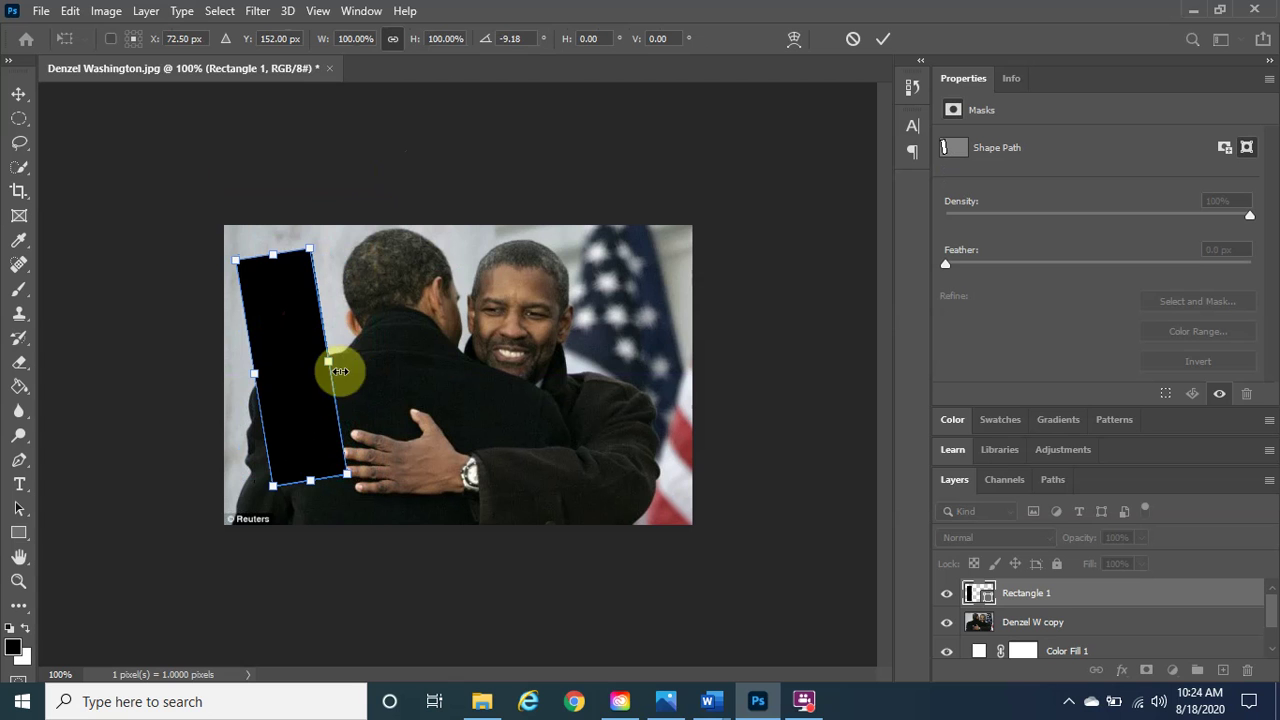
drag(297, 409, 297, 417)
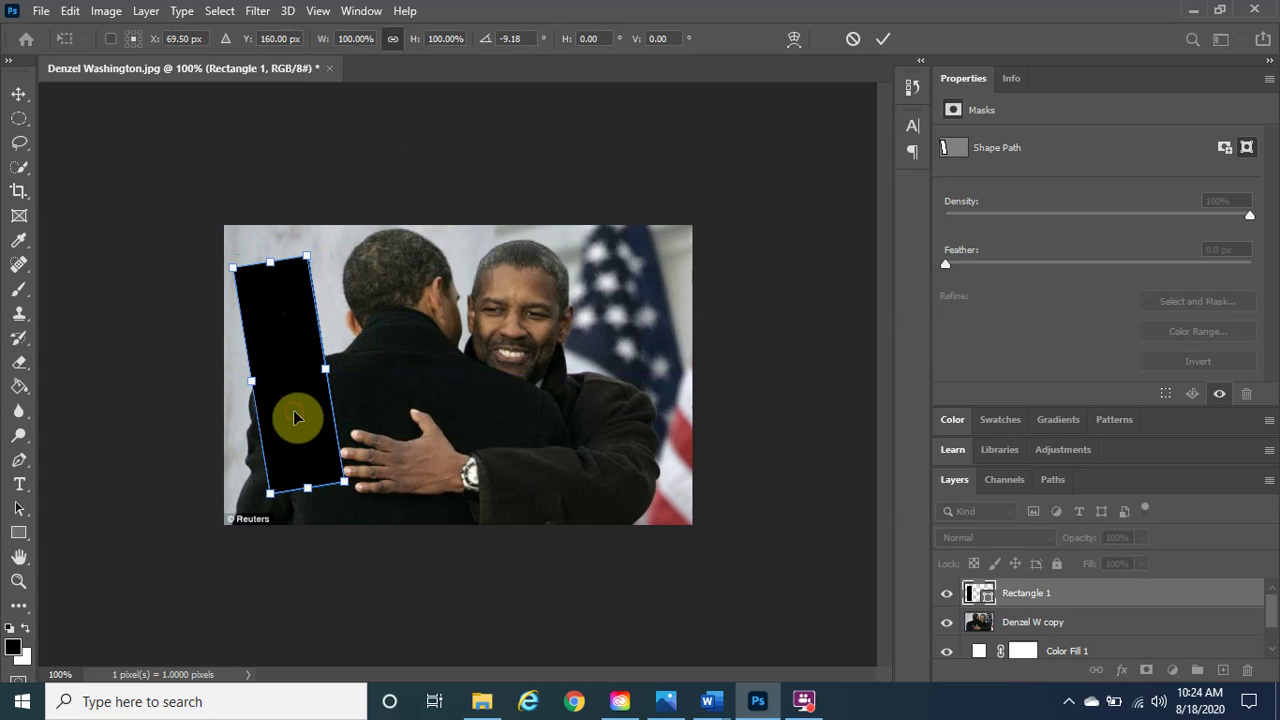
click(885, 42)
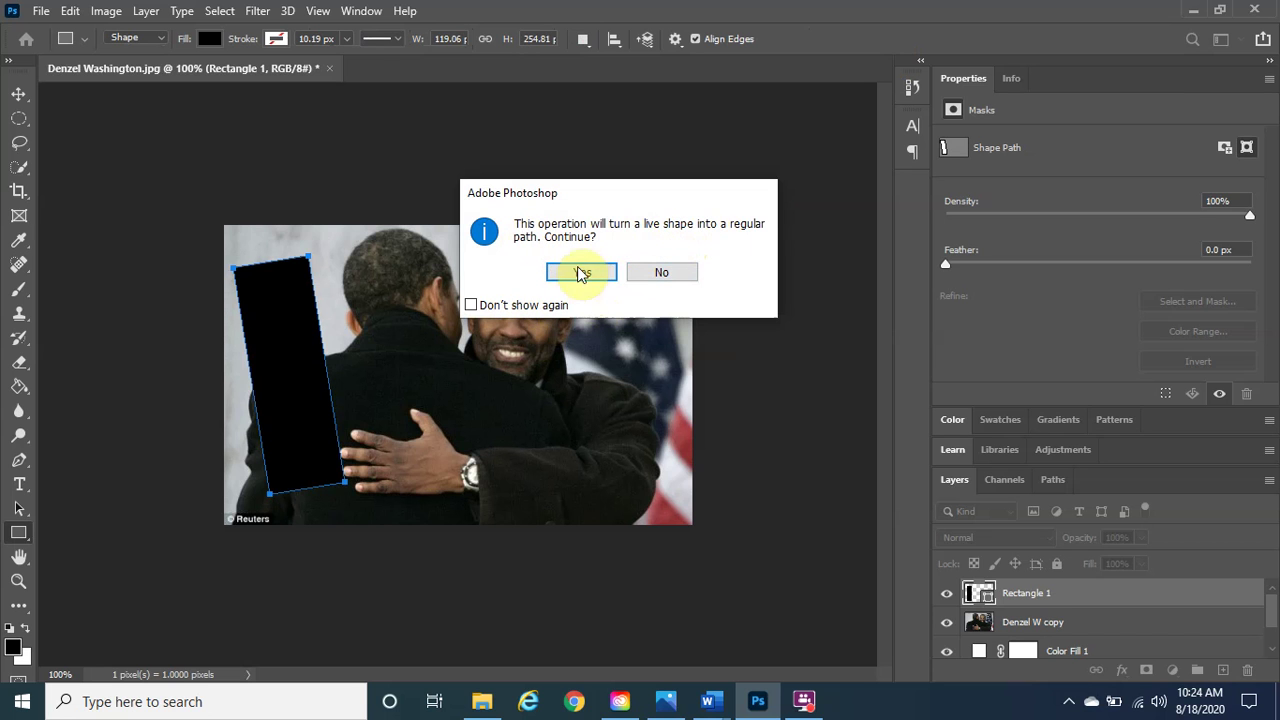
Accept the path conversion, move Denzel W copy above Rectangle 1, and clip it to Rectangle 1.
click(580, 273)
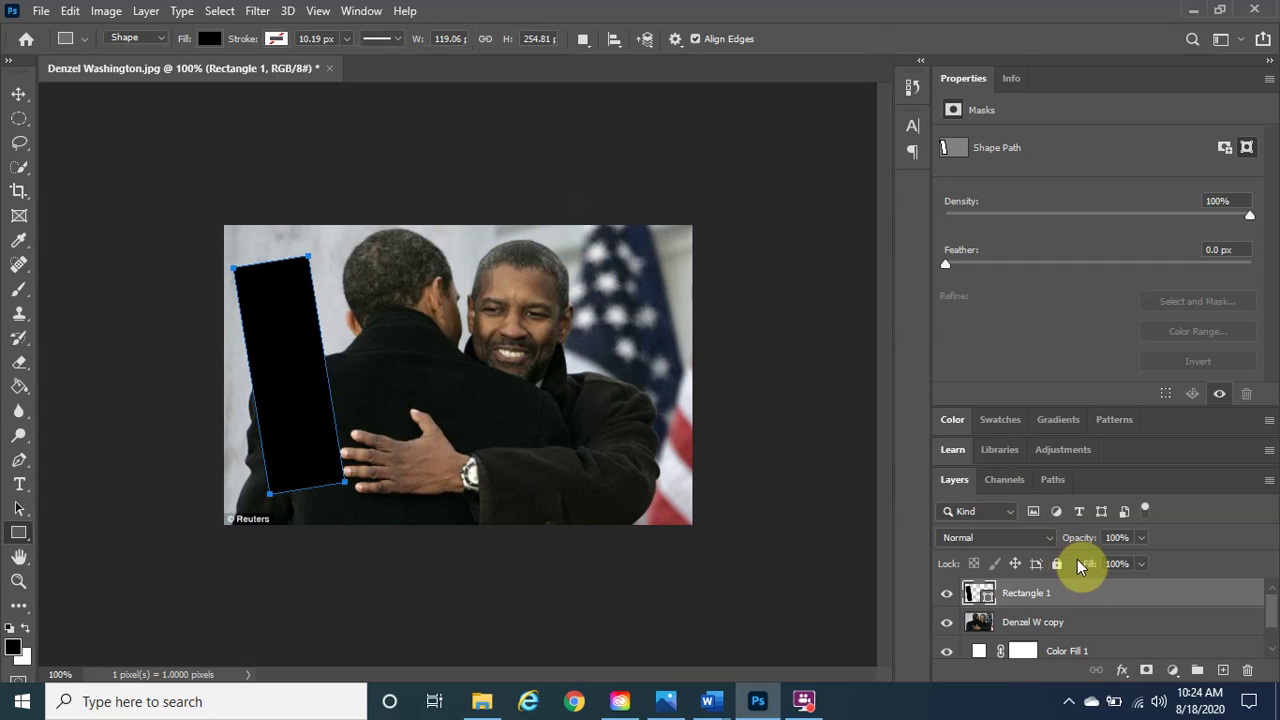
click(1060, 623)
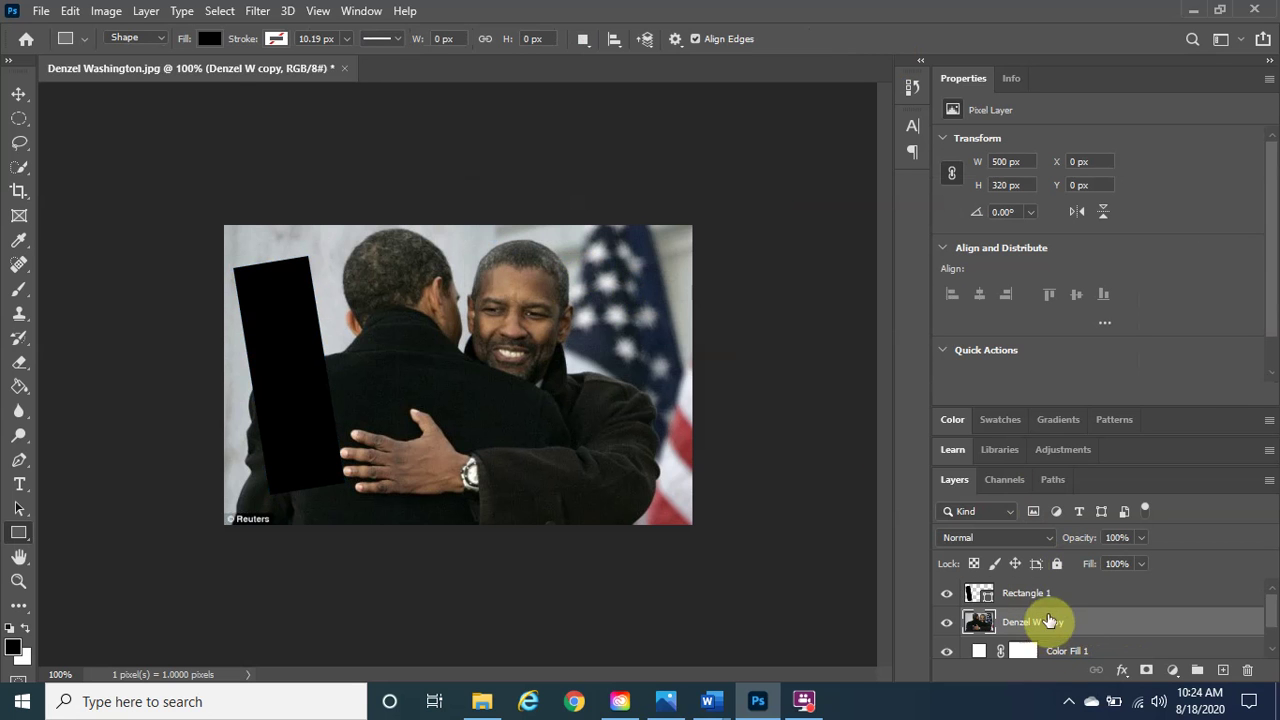
drag(1046, 617, 1045, 597)
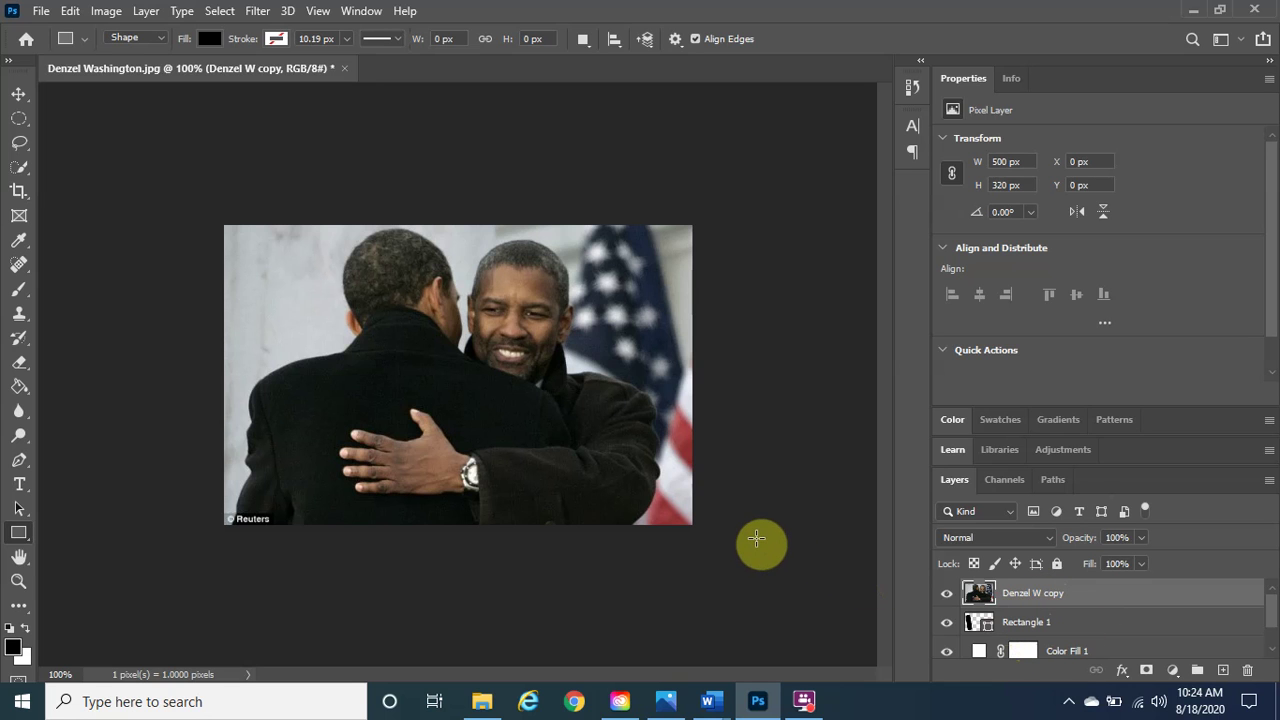
right_click(1031, 594)
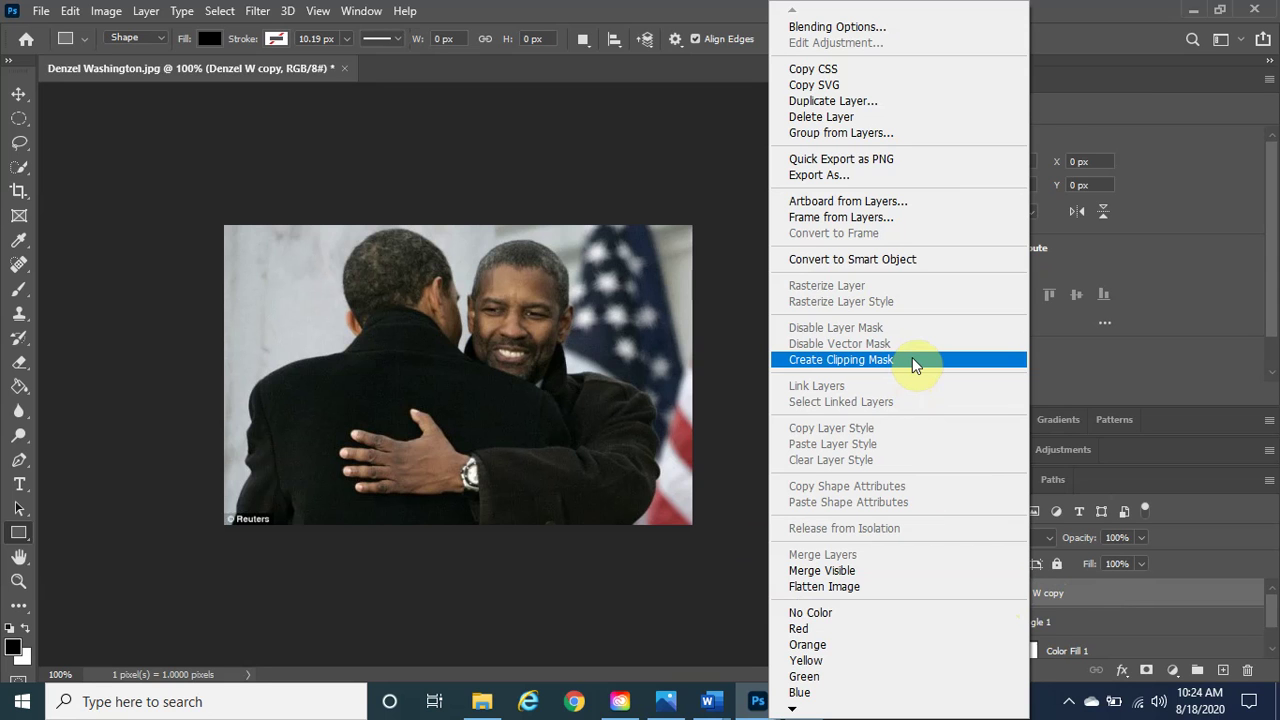
click(912, 358)
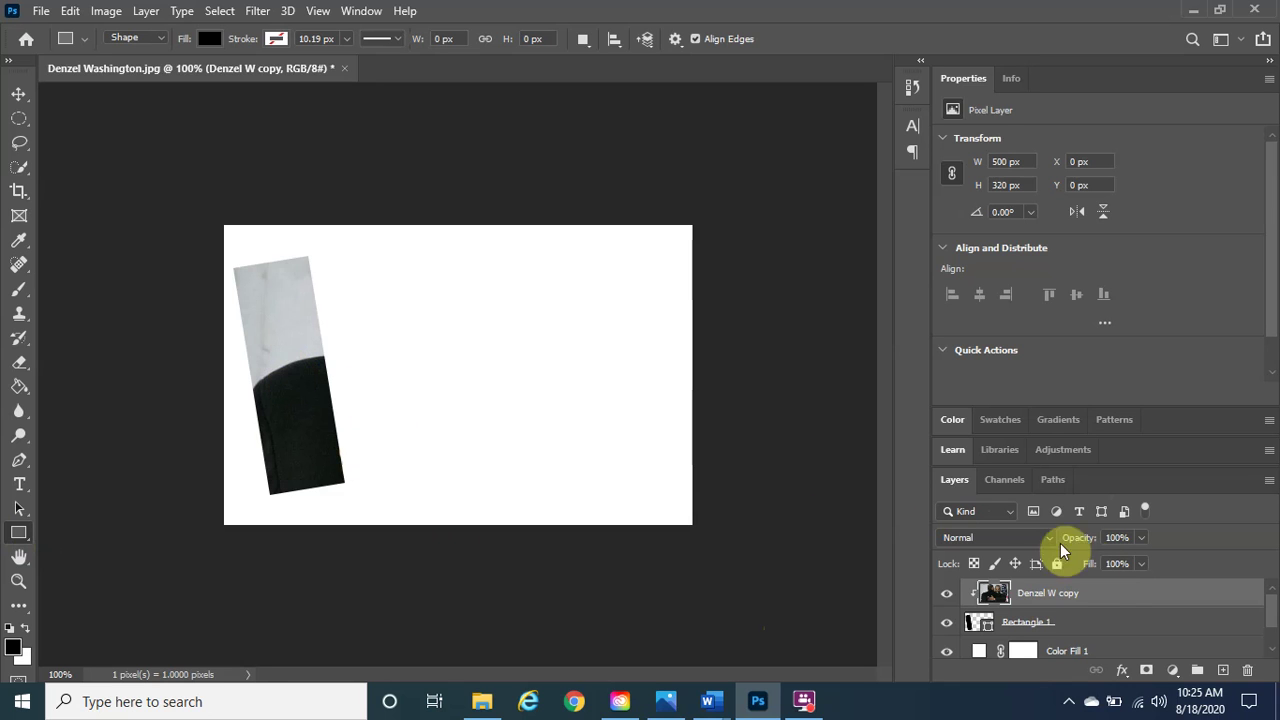
Open Blending Options for the Rectangle 1 layer and enable Drop Shadow.
click(1037, 630)
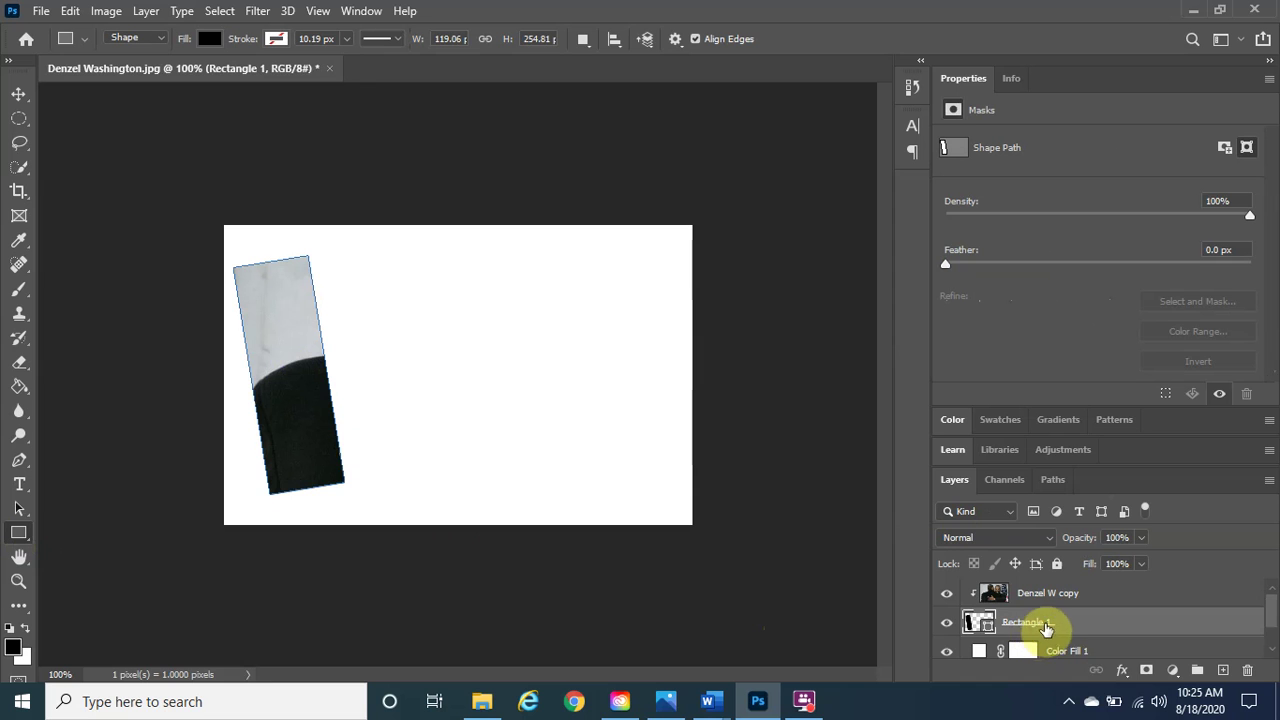
click(1123, 671)
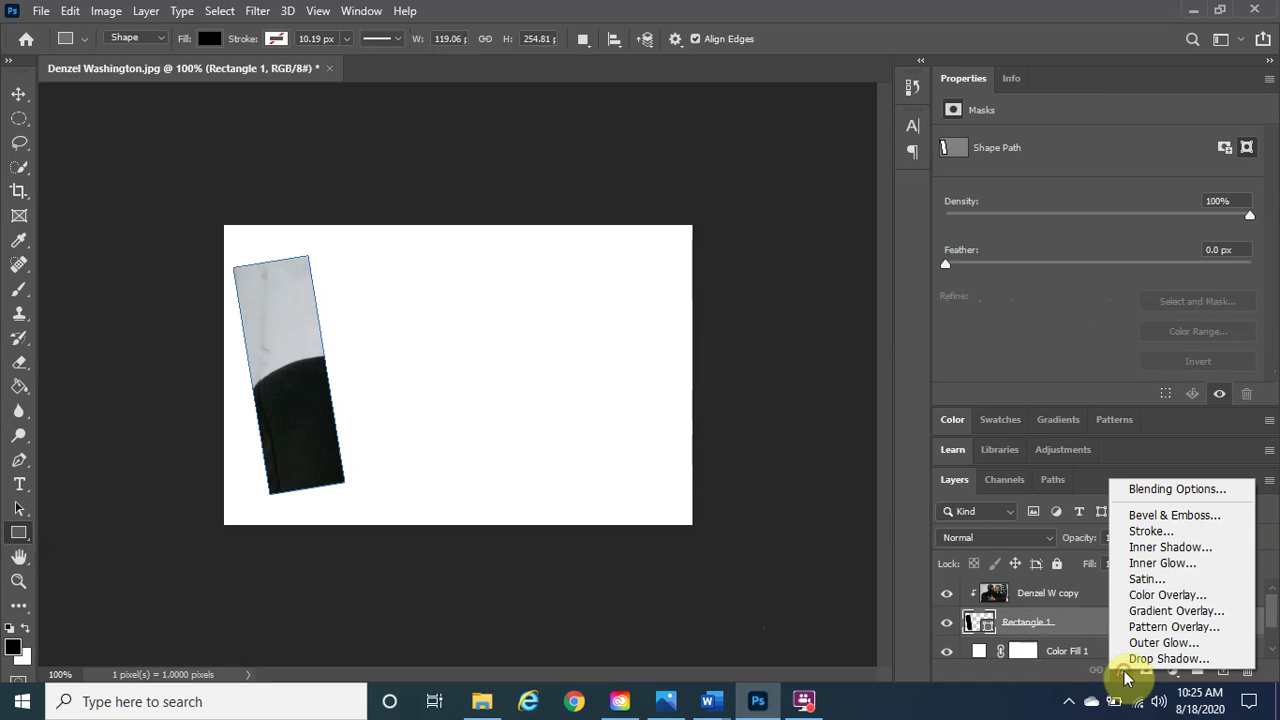
click(1192, 488)
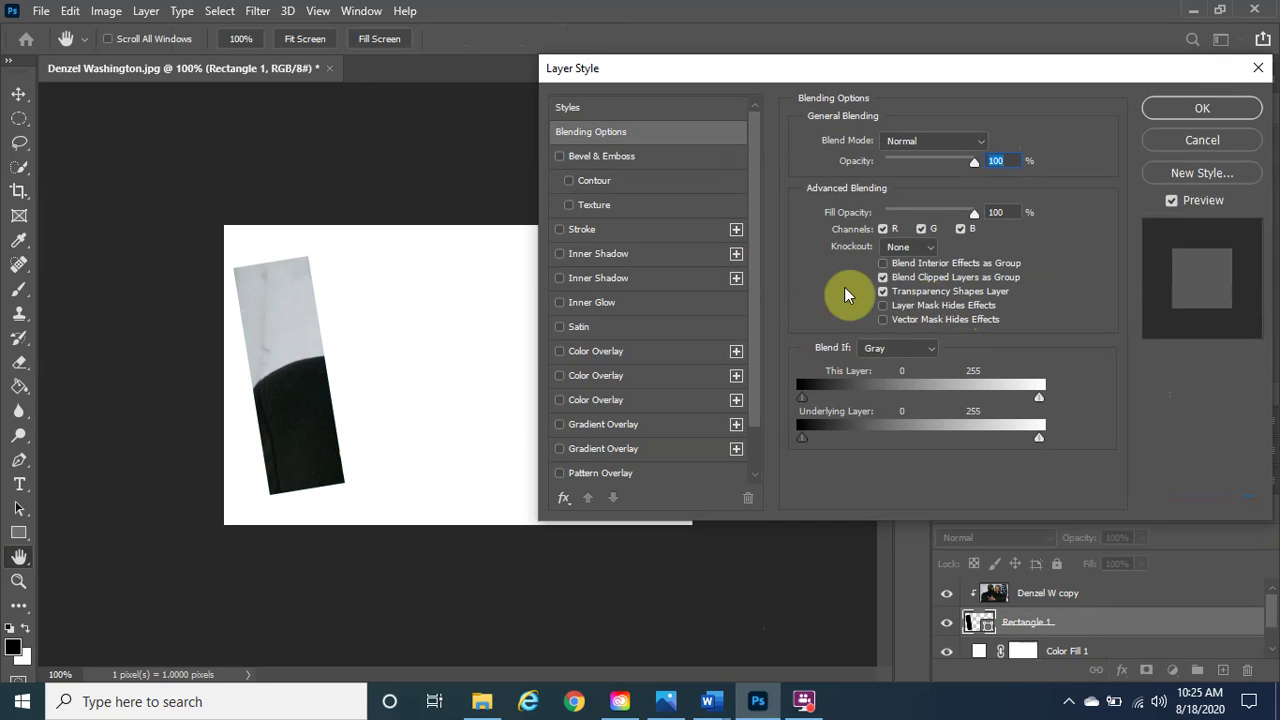
scroll(700, 390, down, 2)
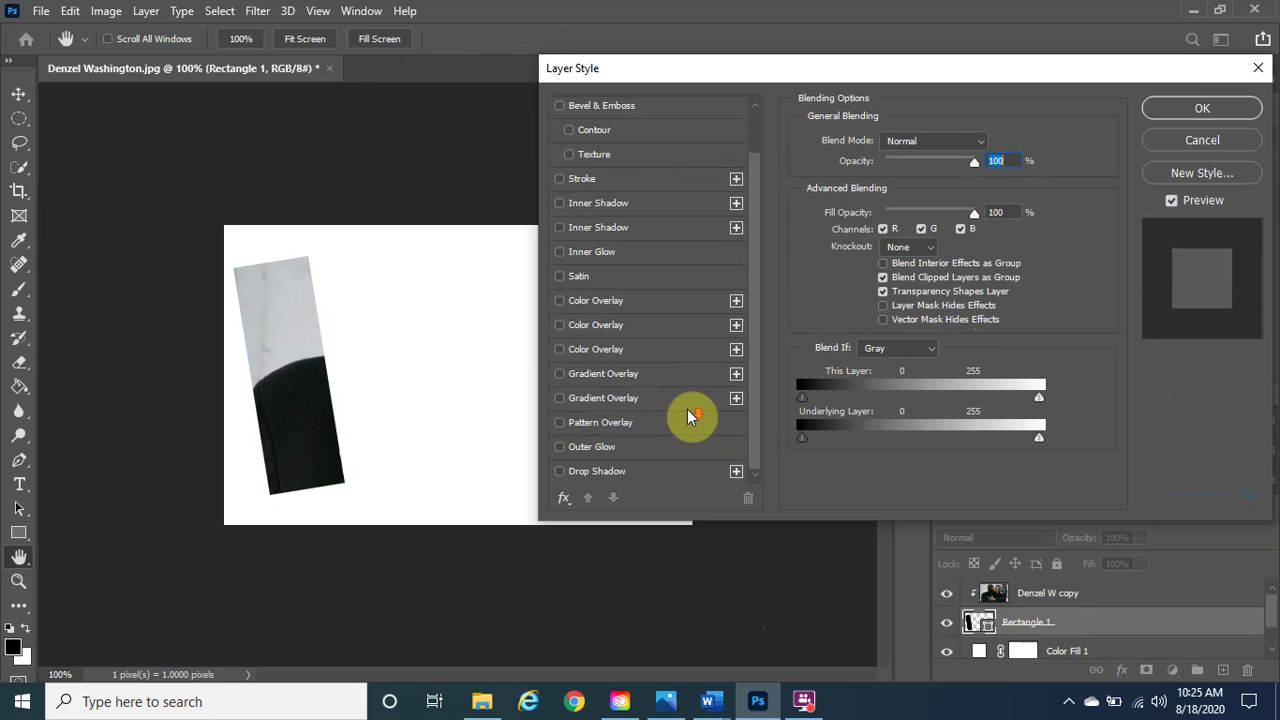
click(633, 472)
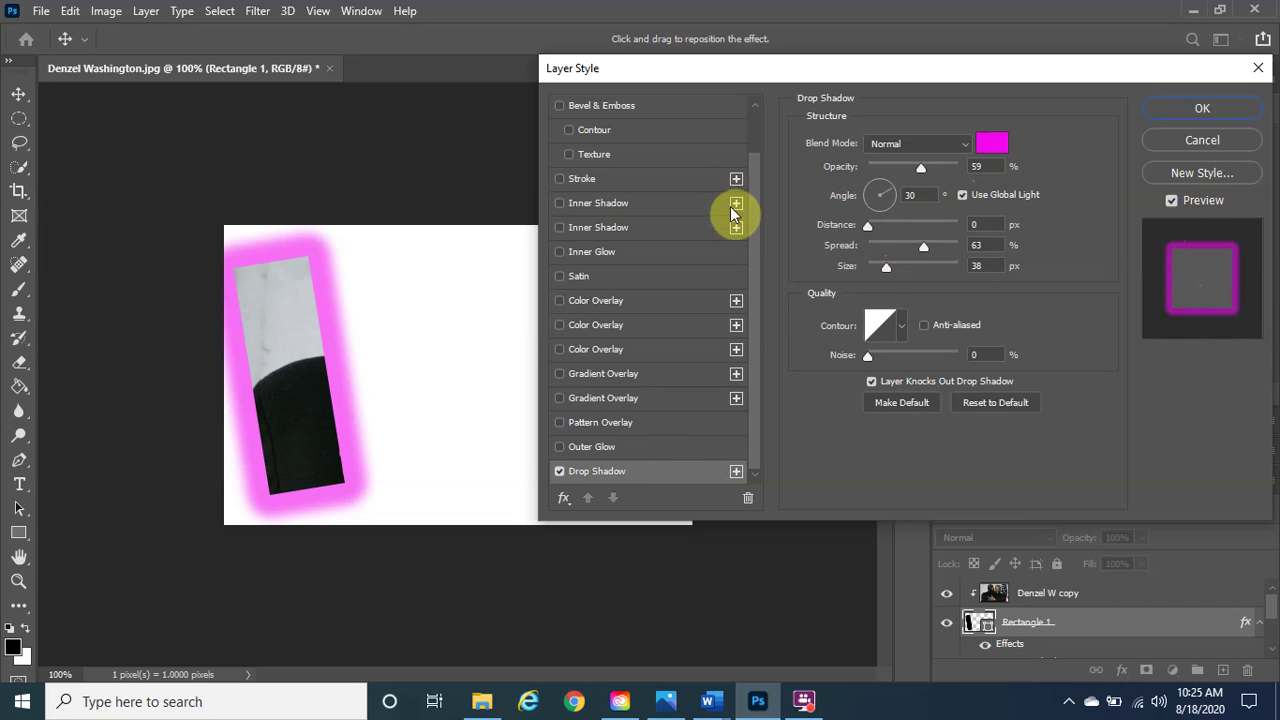
Add a 12 px outside stroke in purple-blue 2a00ff.
click(627, 177)
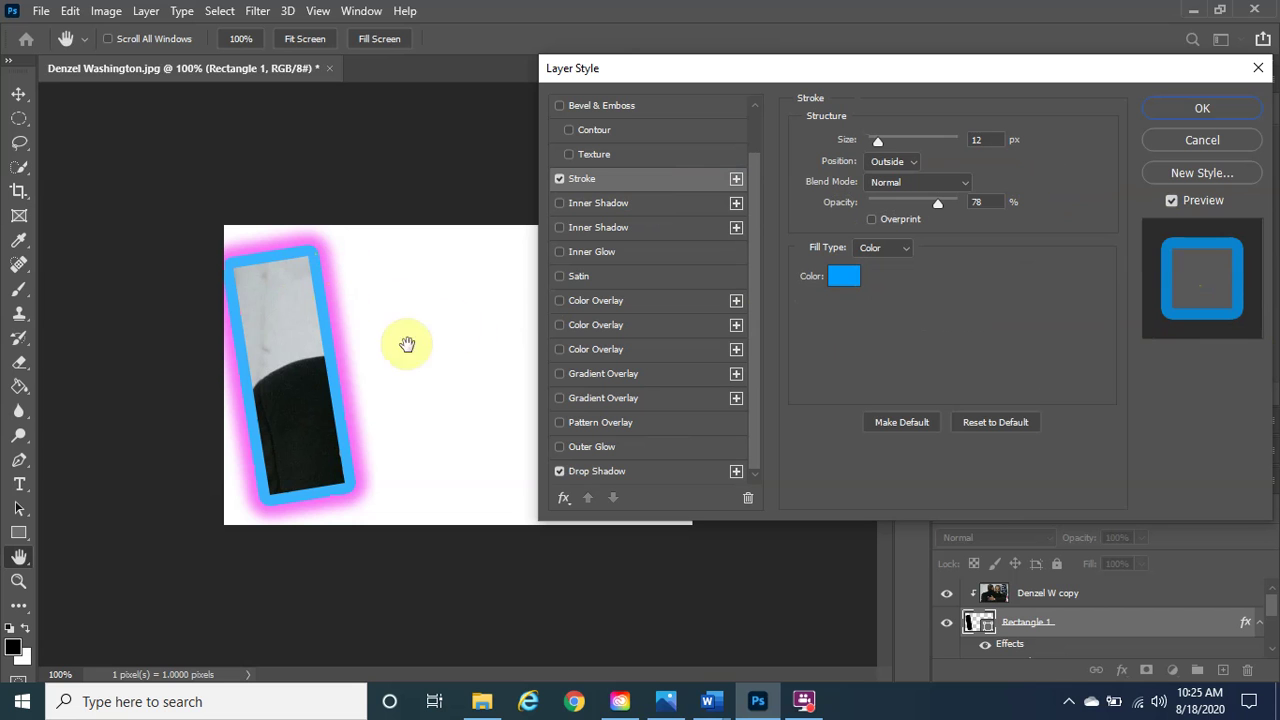
click(843, 277)
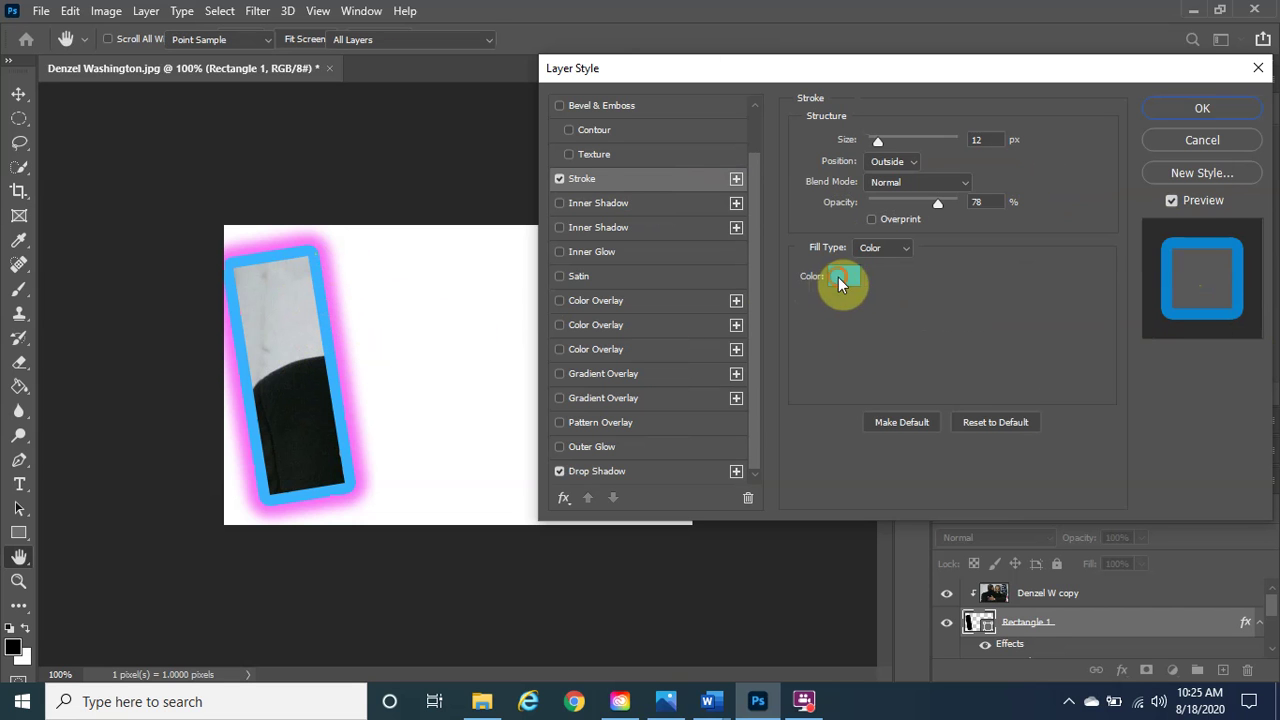
drag(991, 183, 994, 168)
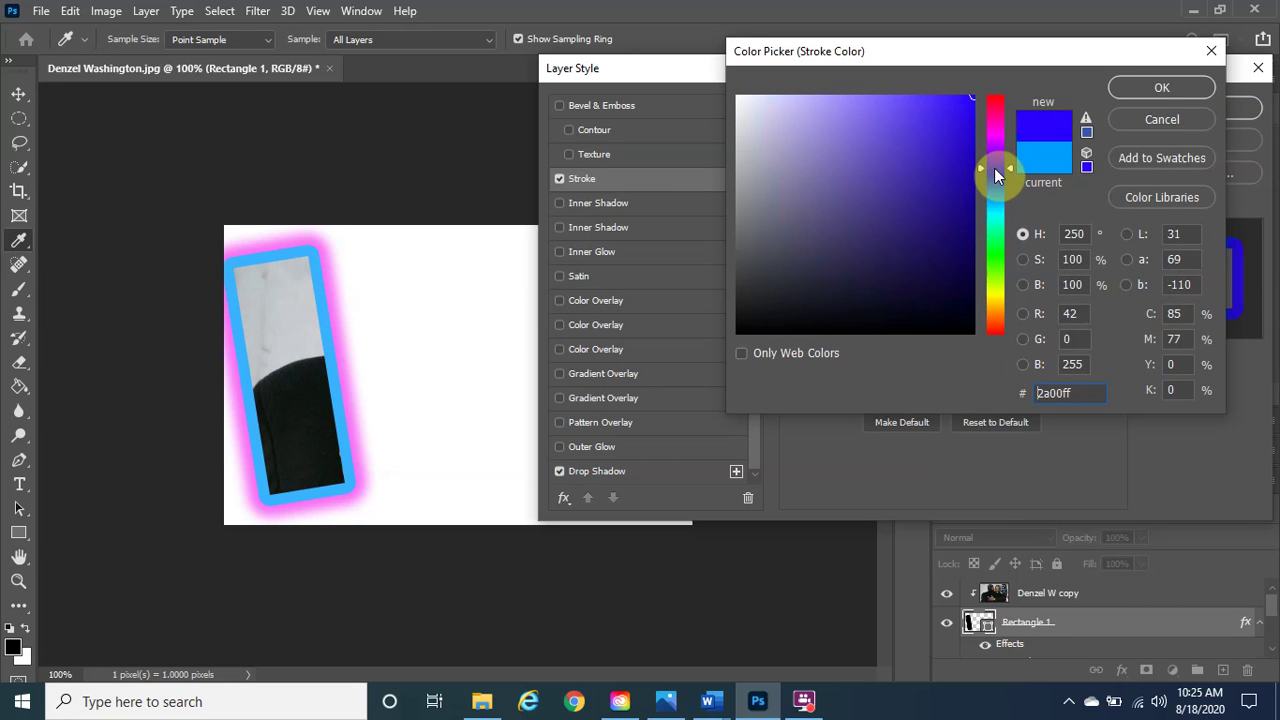
click(1161, 88)
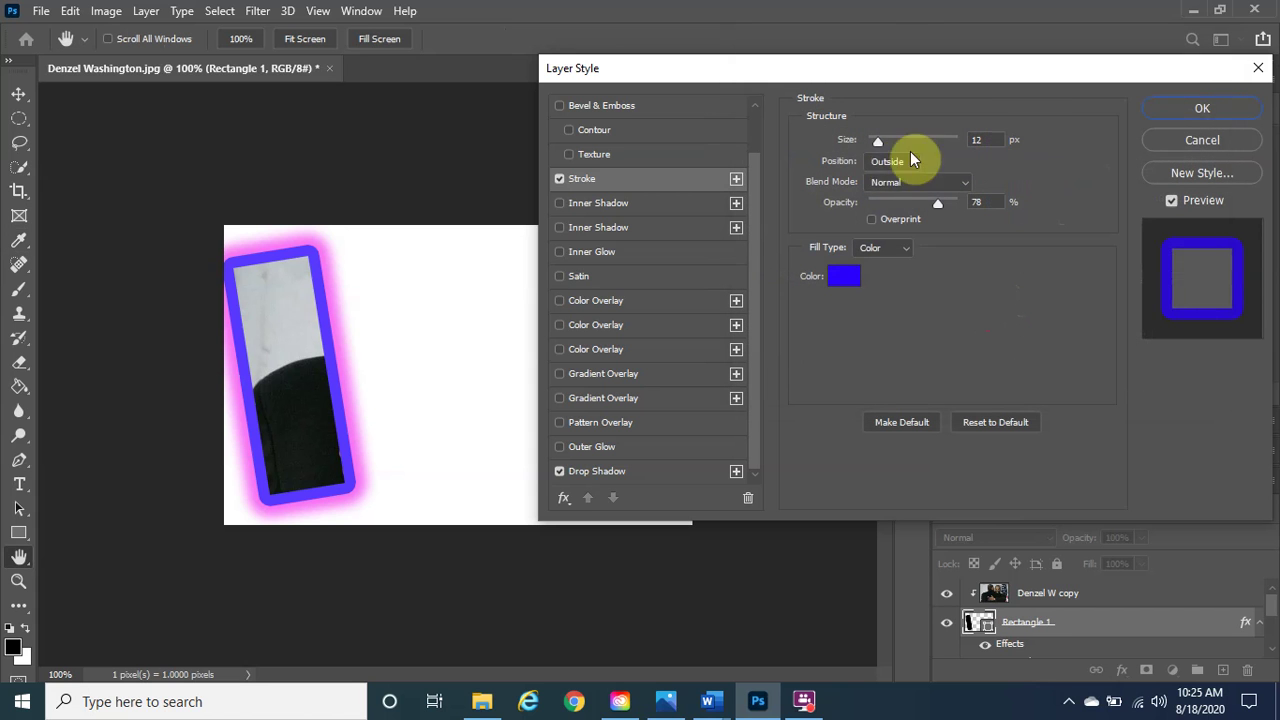
Change the drop shadow colour to green to create a soft glow.
click(630, 472)
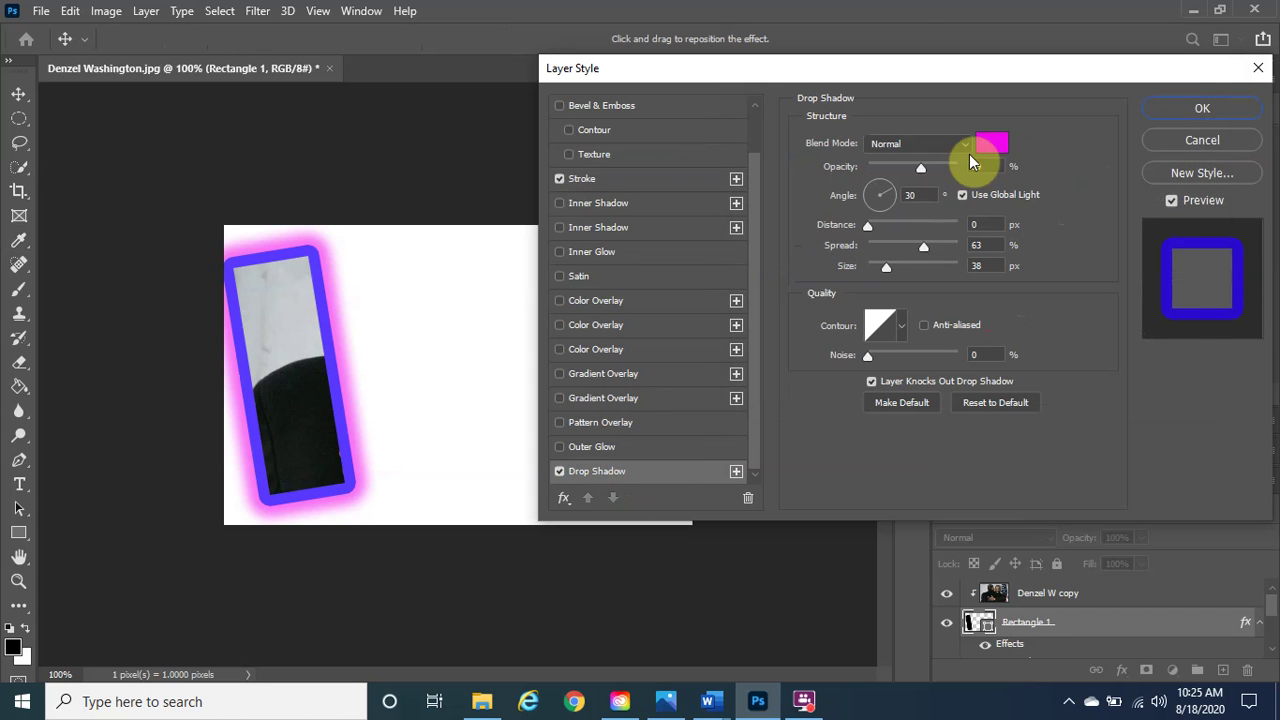
click(1010, 150)
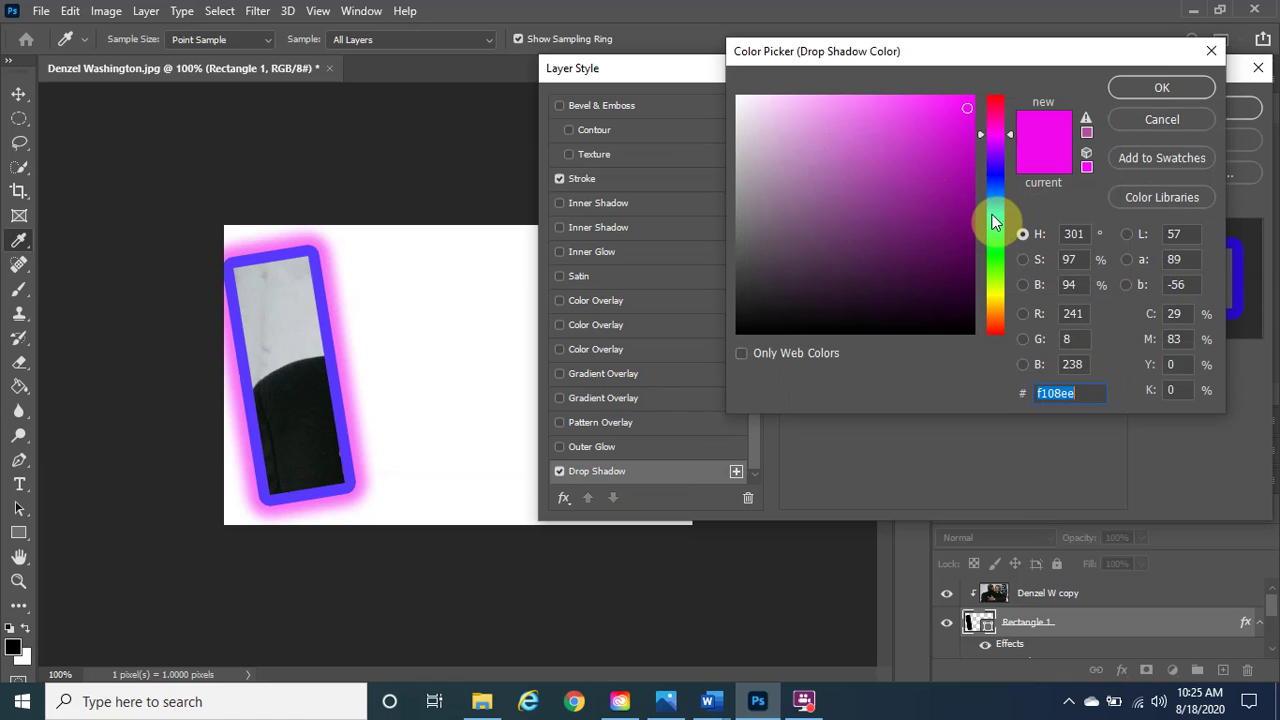
click(992, 238)
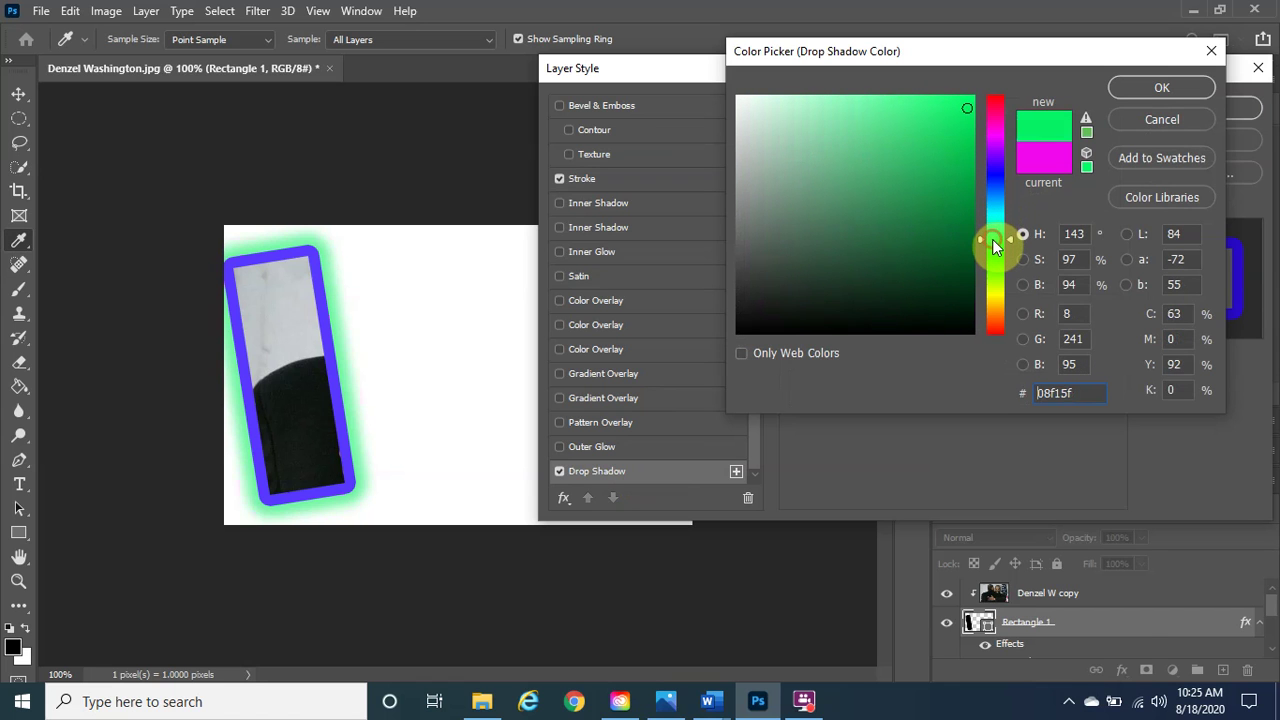
drag(993, 245, 1000, 250)
click(1152, 90)
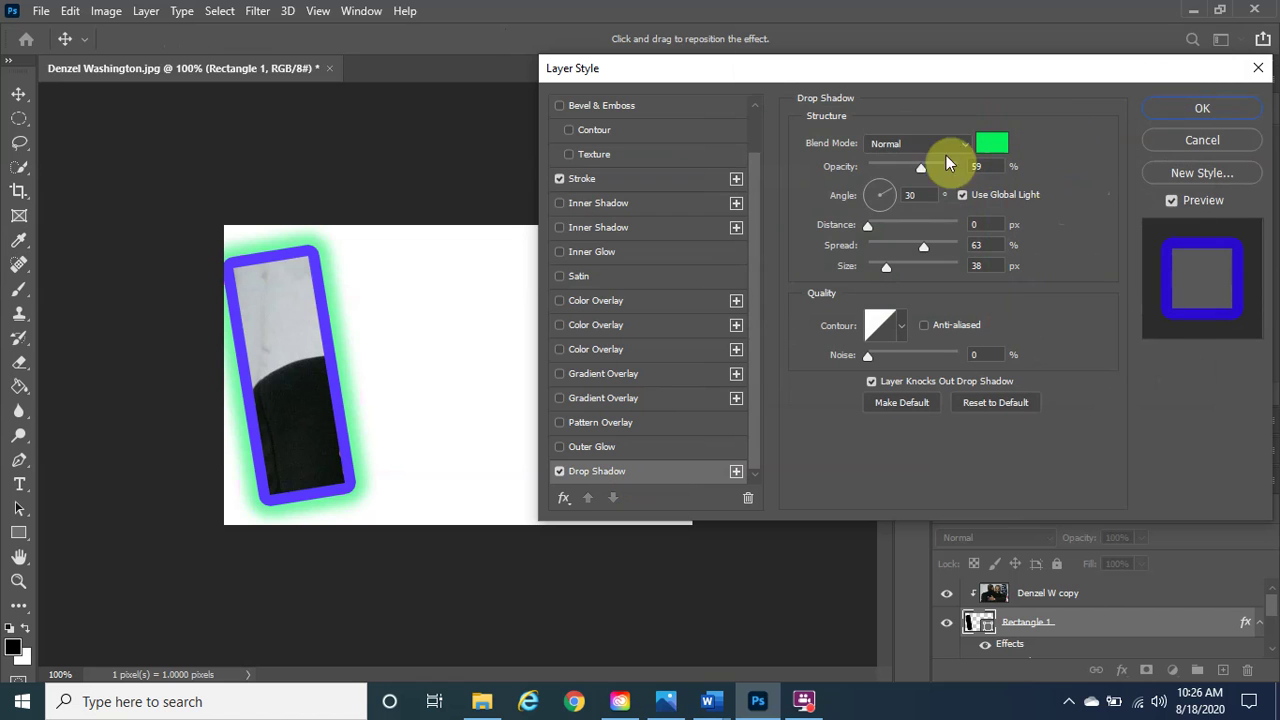